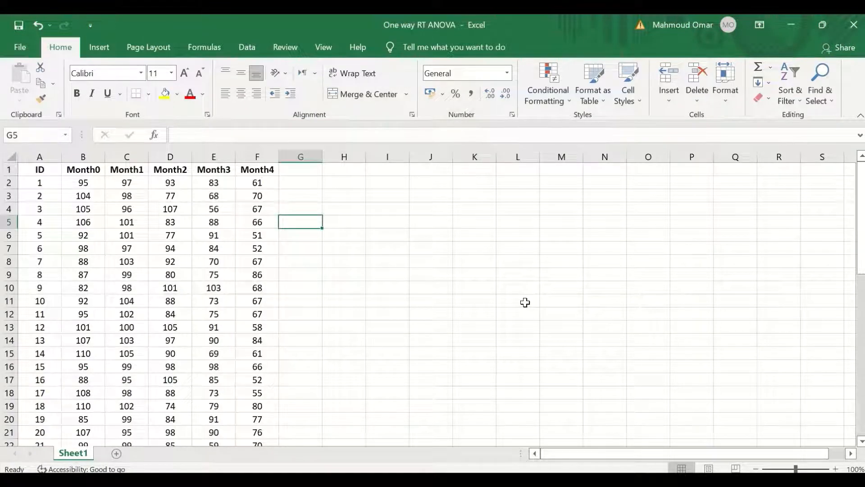
- Open the Anova: Two-Factor Without Replication analysis tool for the monthly measurements on Sheet1
scroll(450, 230, down, 9)
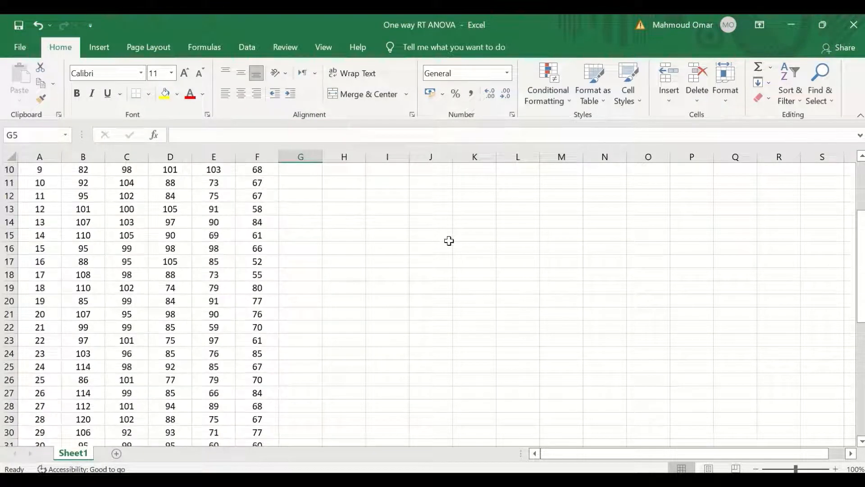
scroll(446, 252, down, 4)
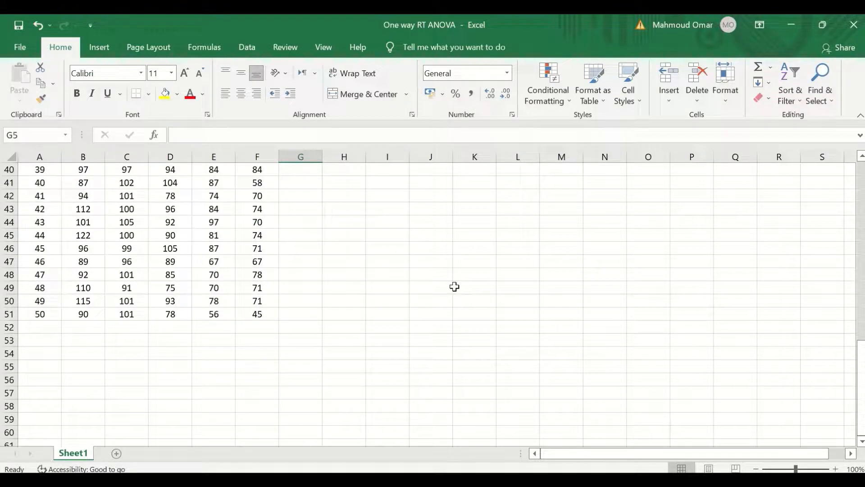
scroll(455, 286, up, 13)
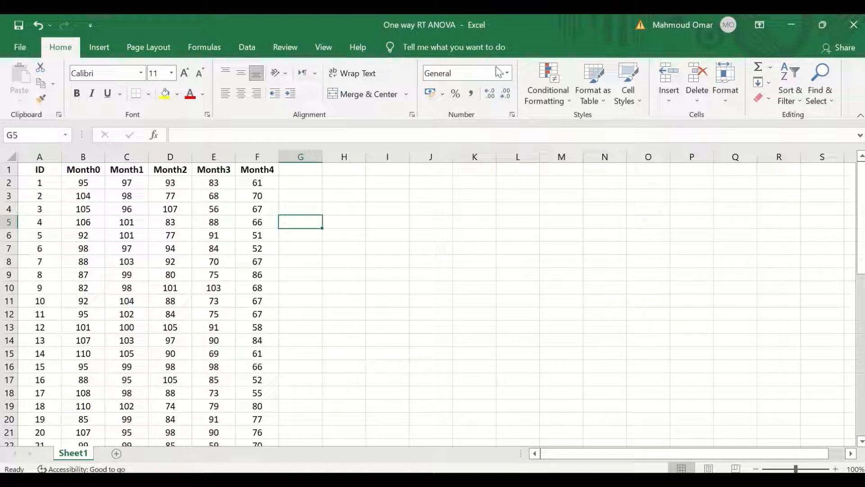
click(246, 47)
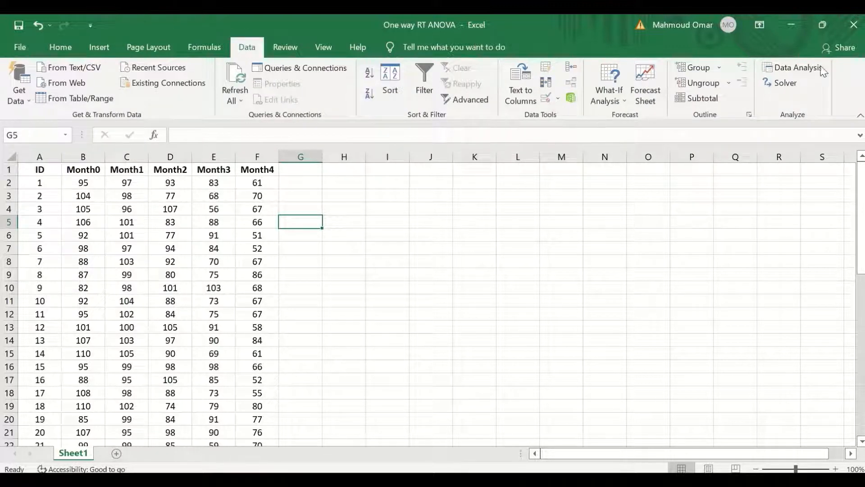
click(811, 68)
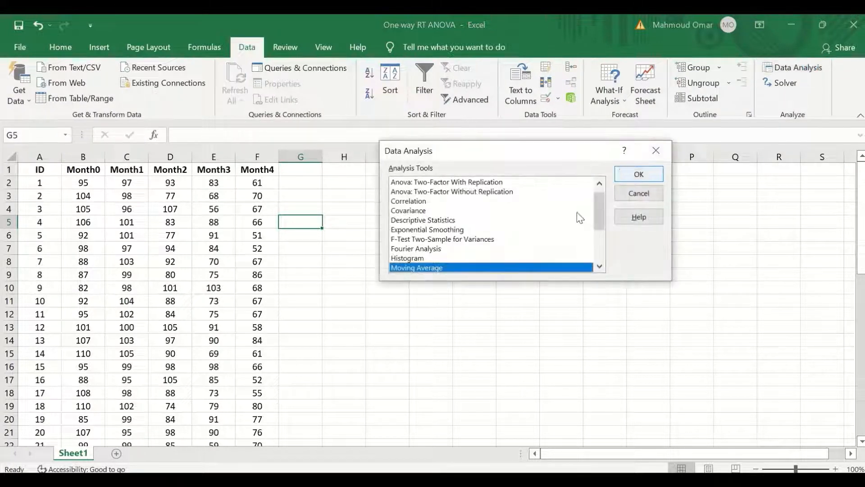
click(440, 192)
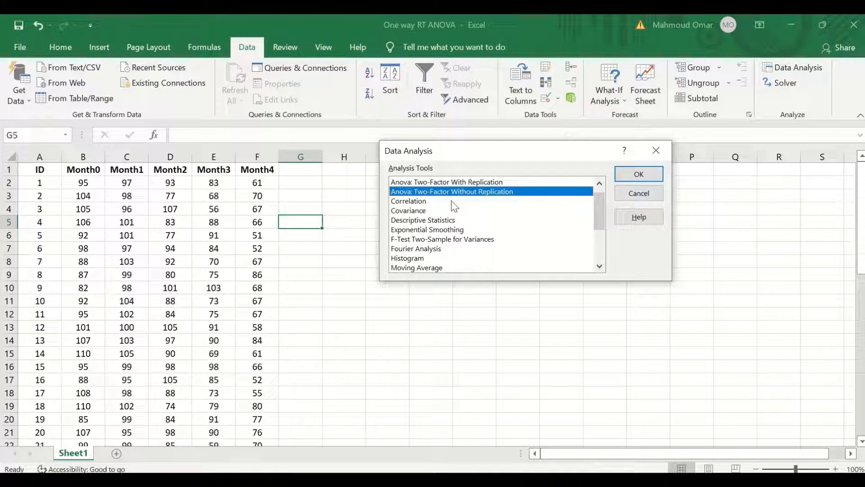
click(649, 176)
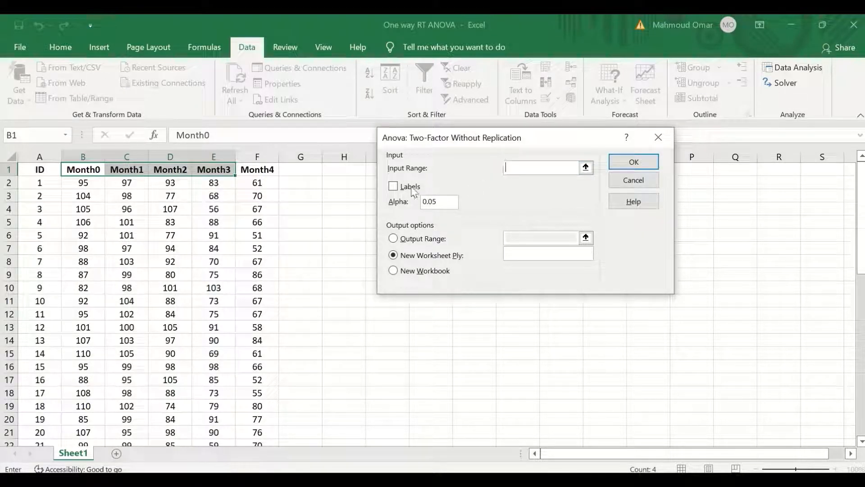
- Run the ANOVA on input range B1:F51 with labels included and alpha 0.05, outputting to a new worksheet
click(586, 167)
drag(76, 169, 240, 405)
scroll(452, 306, up, 11)
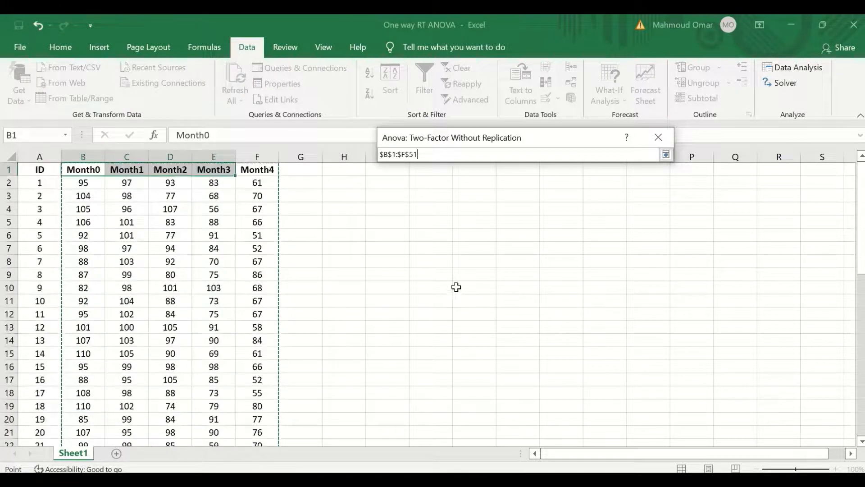
click(667, 154)
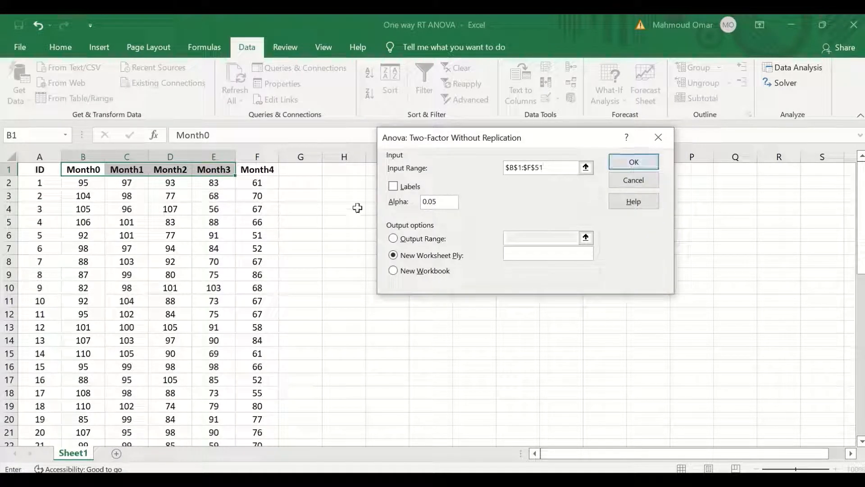
click(393, 186)
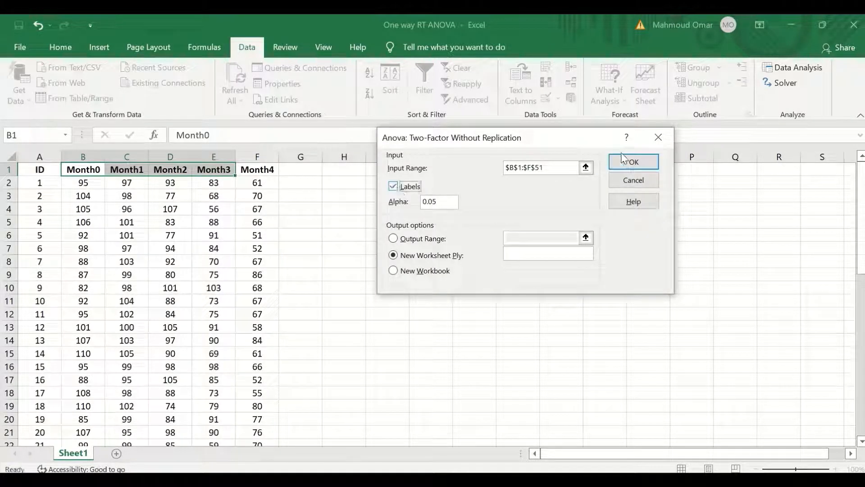
click(633, 162)
- Examine the ANOVA output, from the summary rows down to the Columns row of the ANOVA table
scroll(402, 263, down, 16)
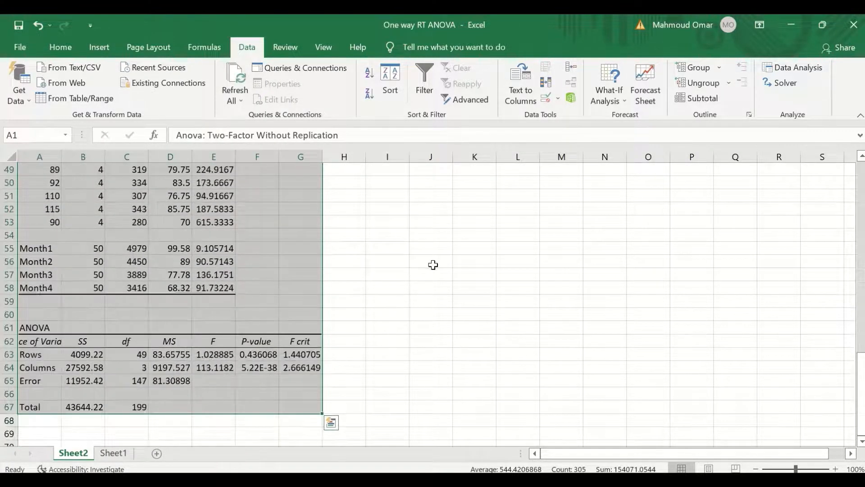
scroll(443, 265, up, 13)
scroll(260, 247, up, 3)
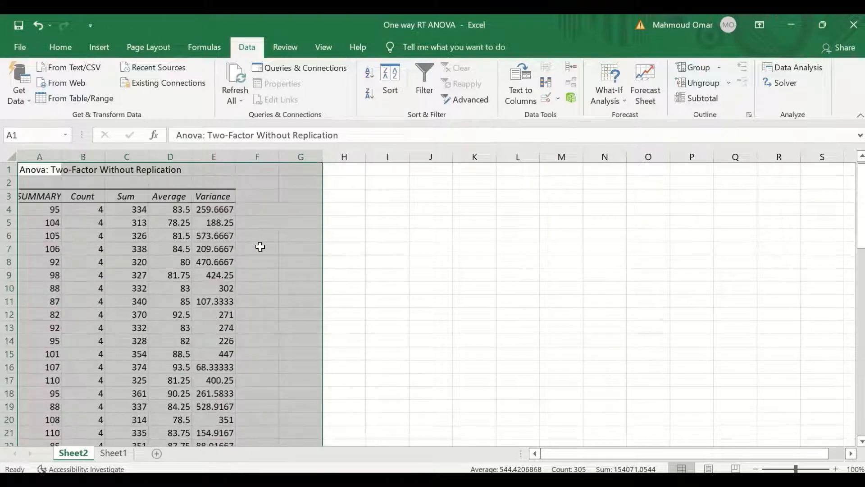
scroll(260, 247, down, 11)
scroll(275, 251, up, 10)
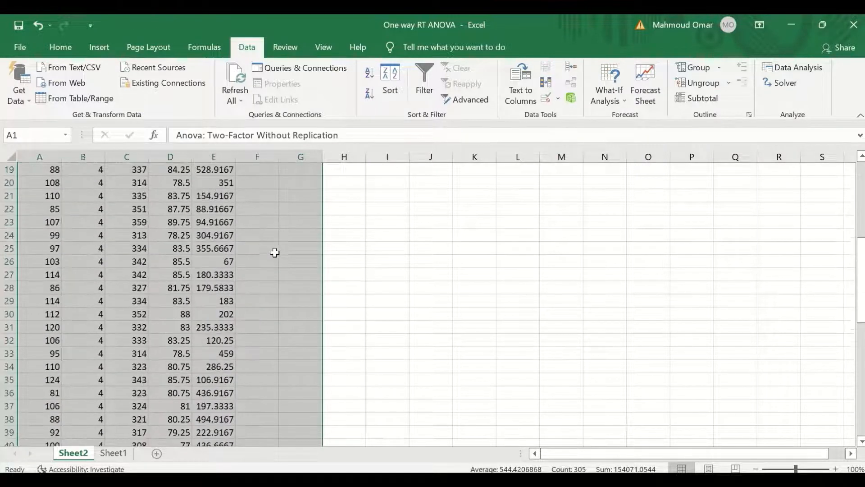
scroll(201, 197, up, 1)
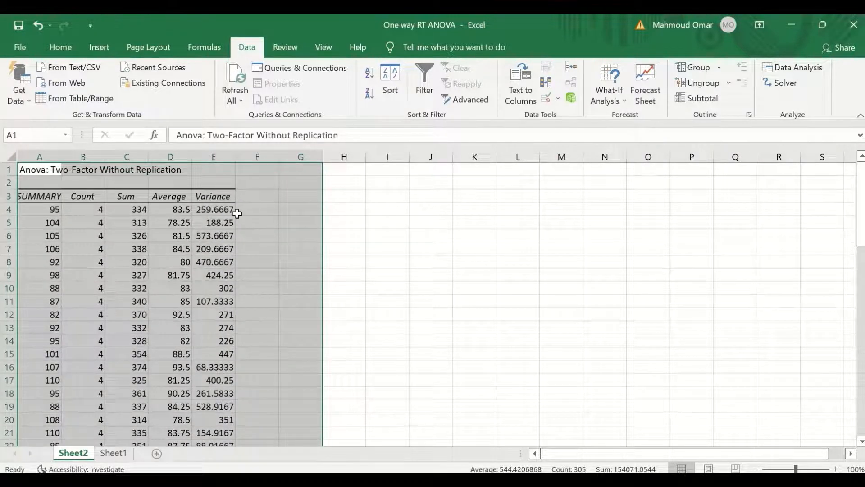
scroll(235, 212, down, 6)
scroll(237, 223, down, 11)
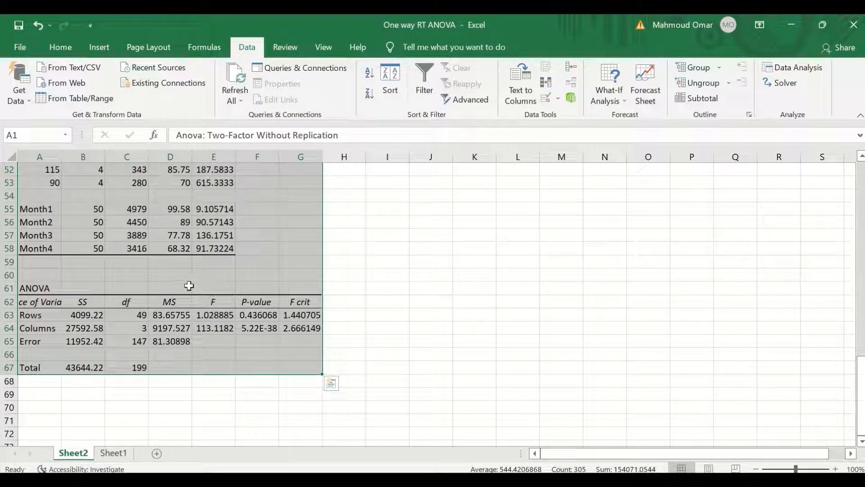
scroll(357, 261, down, 1)
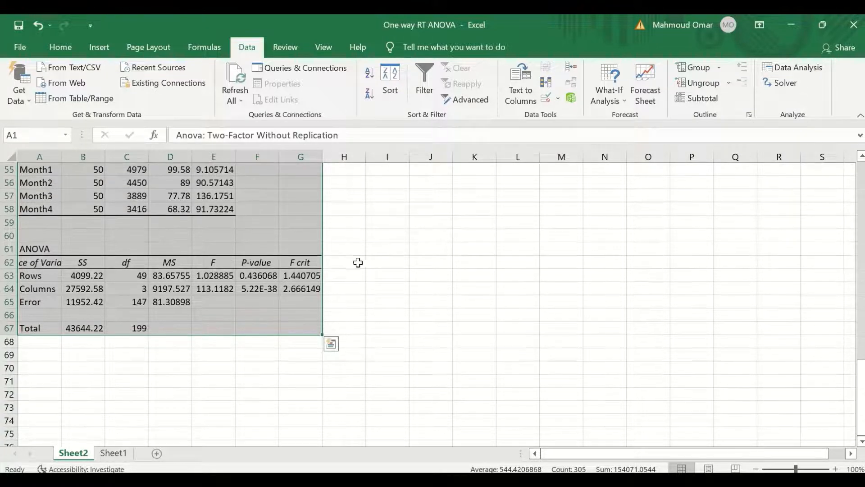
click(354, 249)
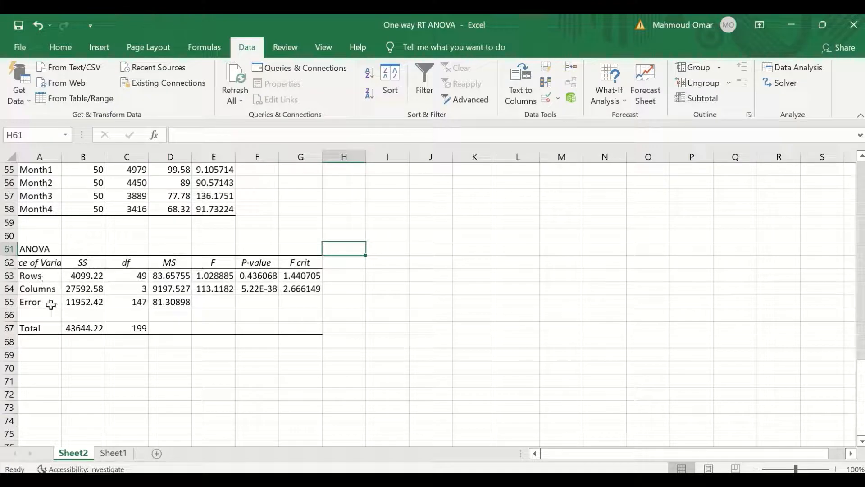
drag(30, 291, 307, 289)
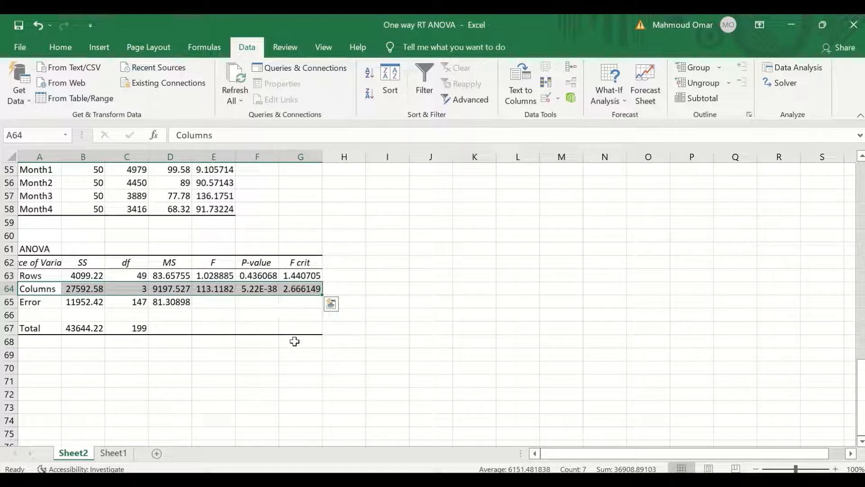
- Autofit column F and reduce the decimal places displayed for the Columns P-value in F64 by two
double_click(279, 156)
click(264, 288)
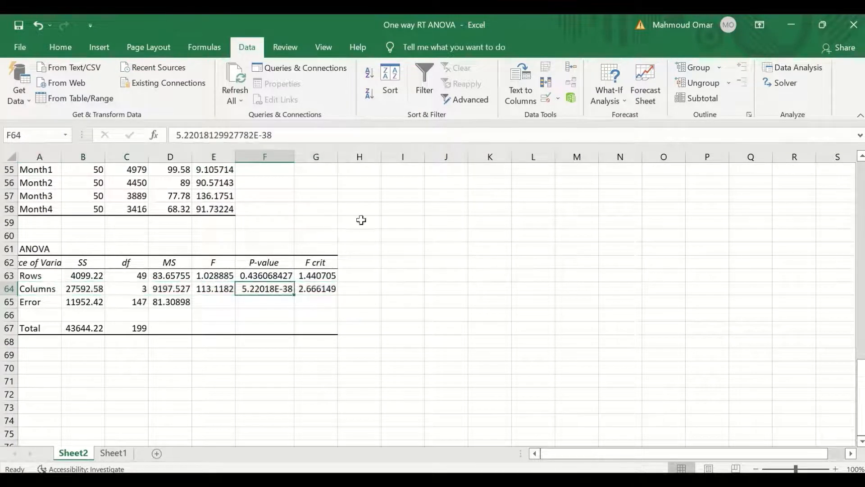
click(60, 47)
click(505, 95)
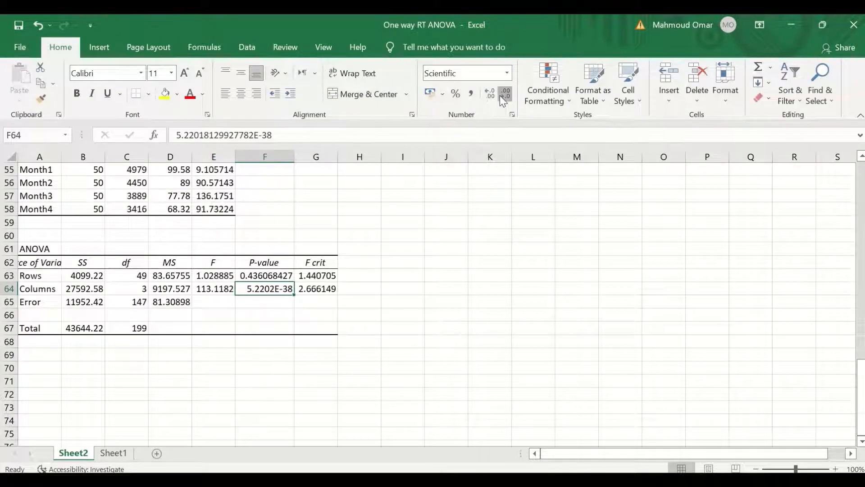
click(505, 95)
- Copy the Month0 and Month1 columns on Sheet1 and paste them starting at I1
click(115, 454)
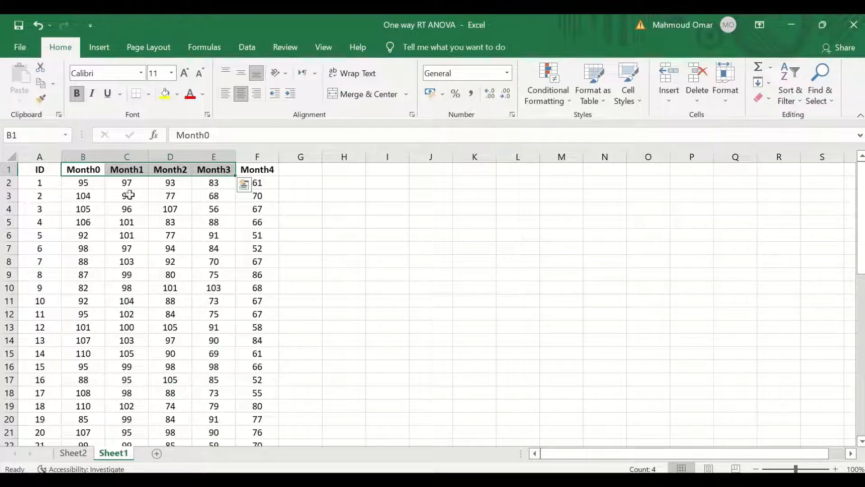
click(319, 174)
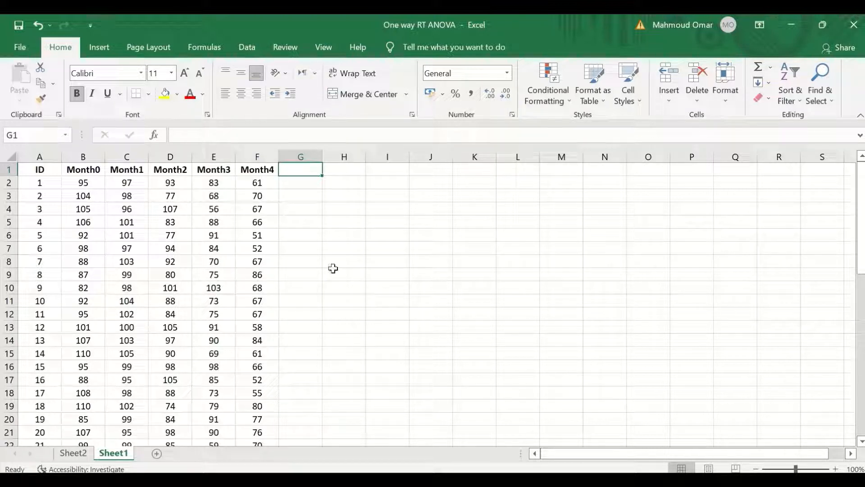
drag(388, 169, 649, 444)
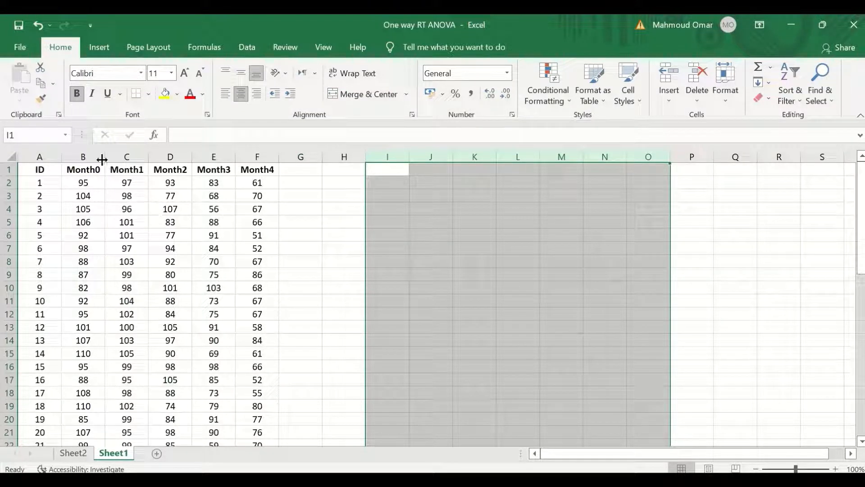
drag(79, 157, 116, 158)
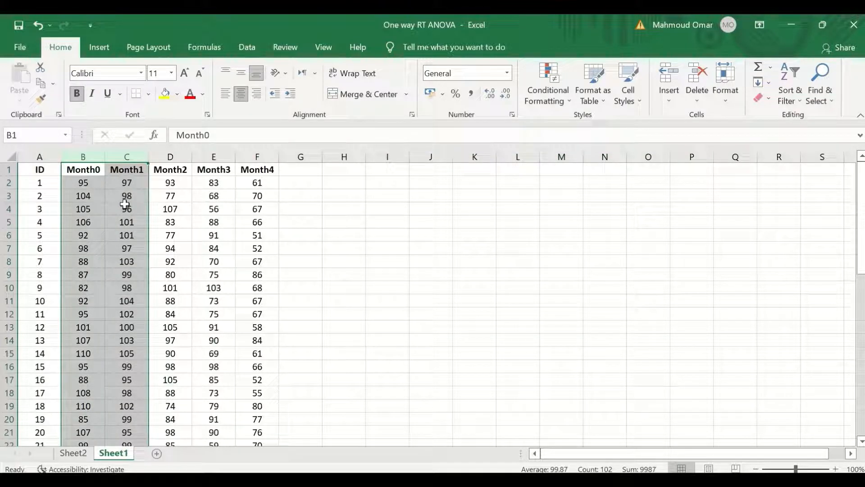
key(ctrl+c)
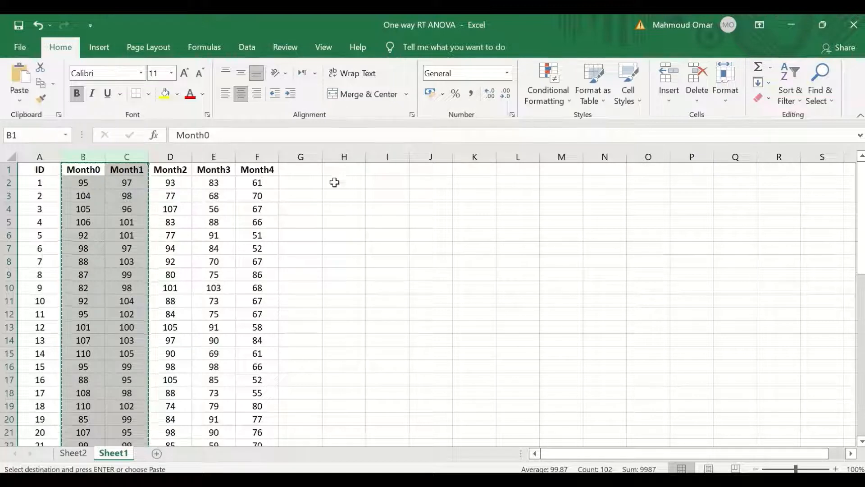
click(385, 171)
key(ctrl+v)
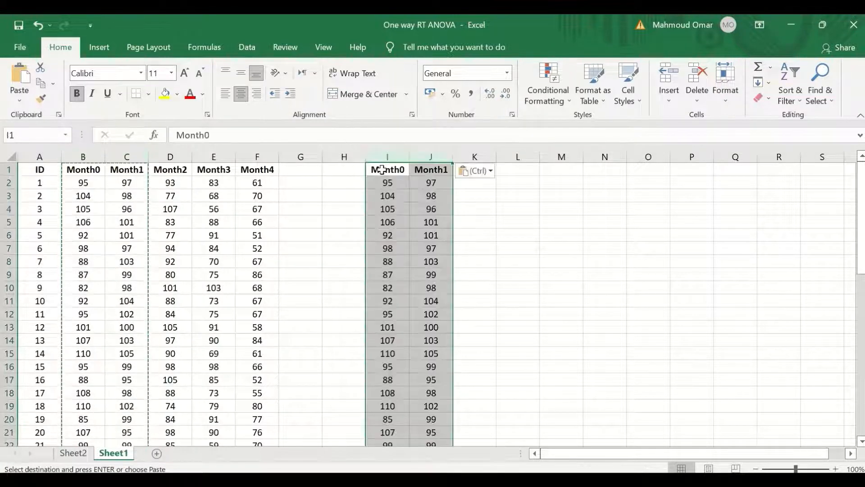
- Copy the original Month0 data with its header and paste it into column L starting at L1
key(ctrl)
click(86, 170)
key(ctrl+shift+Down)
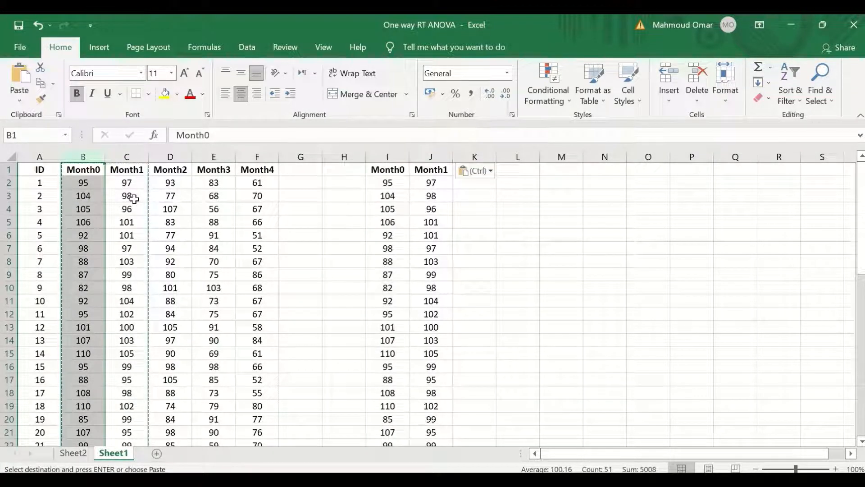
key(ctrl+c)
click(532, 169)
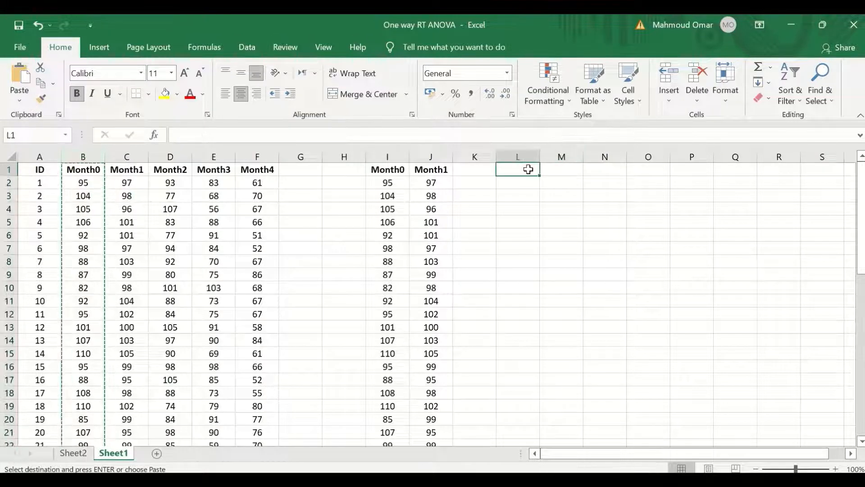
key(ctrl+v)
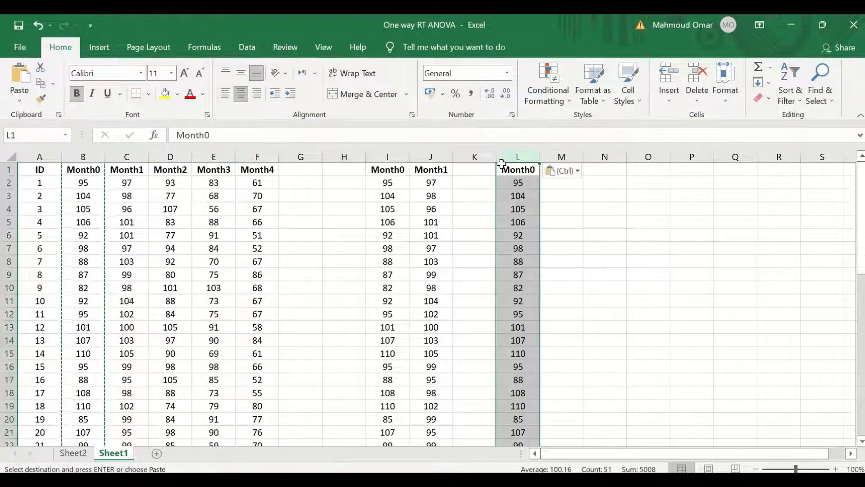
- Copy the Month2 data with its header and paste it beside the second Month0 copy, starting at M1
click(176, 169)
key(ctrl+shift+Down)
key(ctrl+c)
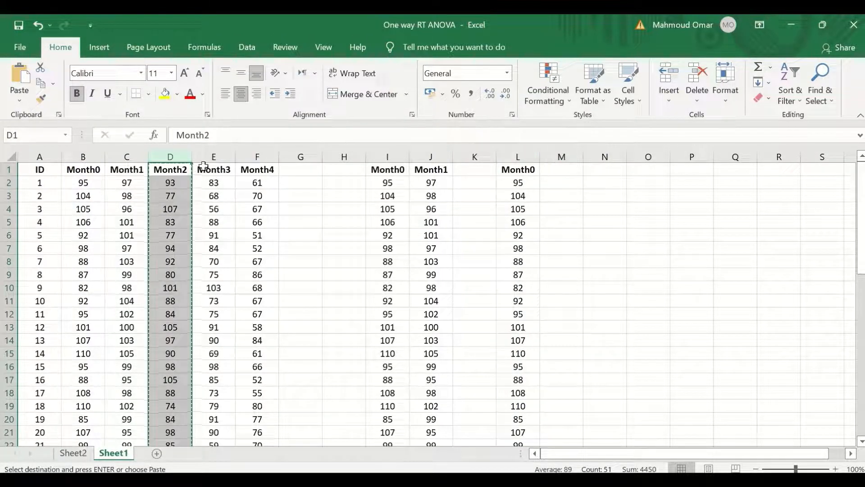
click(559, 170)
key(ctrl+v)
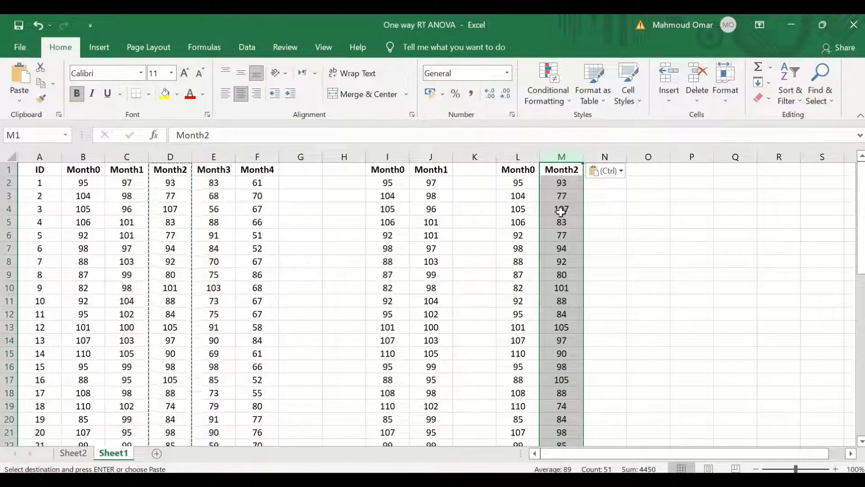
- Start a t-Test: Paired Two Sample for Means and set the Variable 1 range to the Month0 data in I1:I51
click(247, 47)
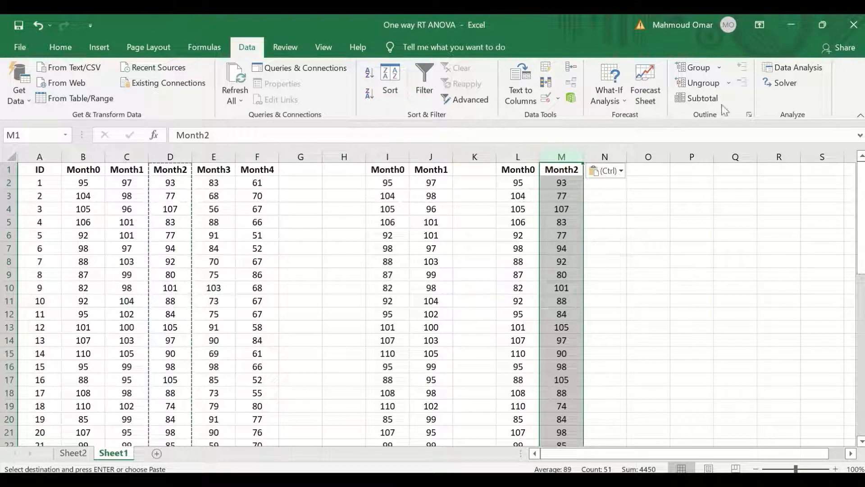
click(794, 68)
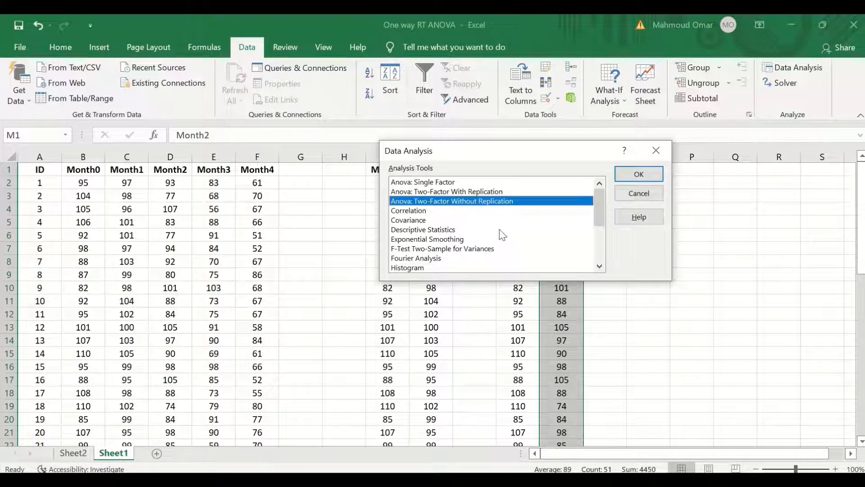
scroll(502, 234, down, 3)
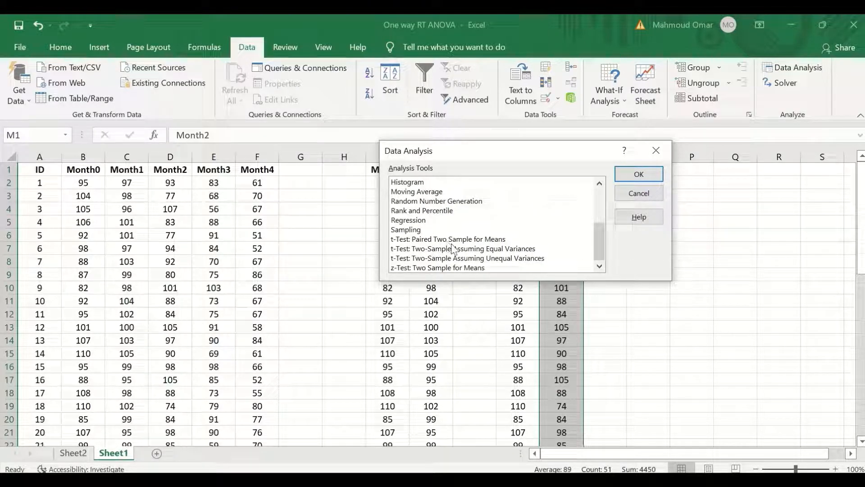
click(466, 240)
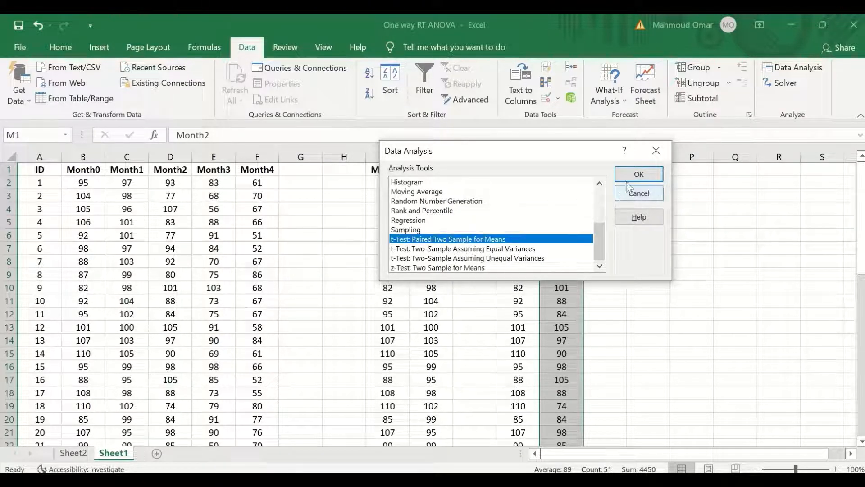
click(639, 174)
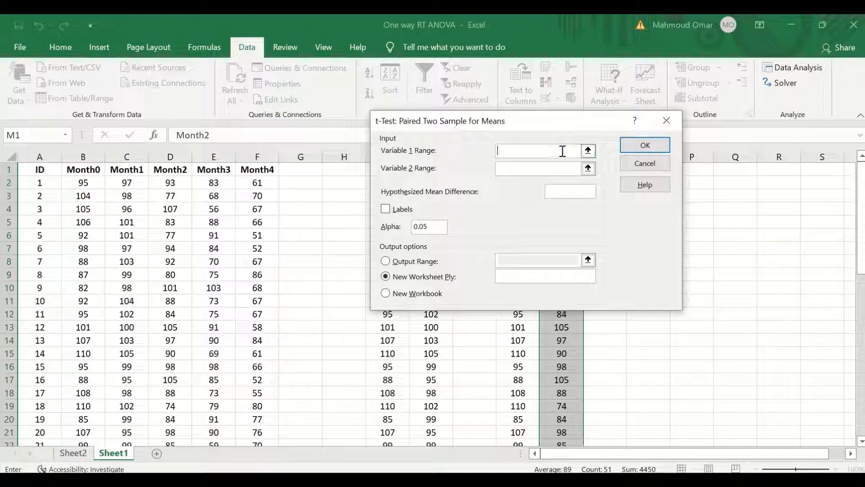
click(588, 151)
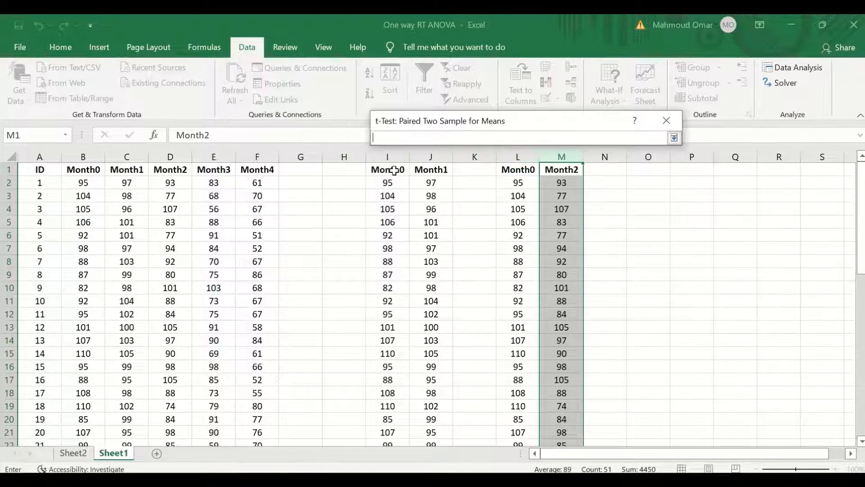
drag(389, 167, 386, 419)
click(673, 138)
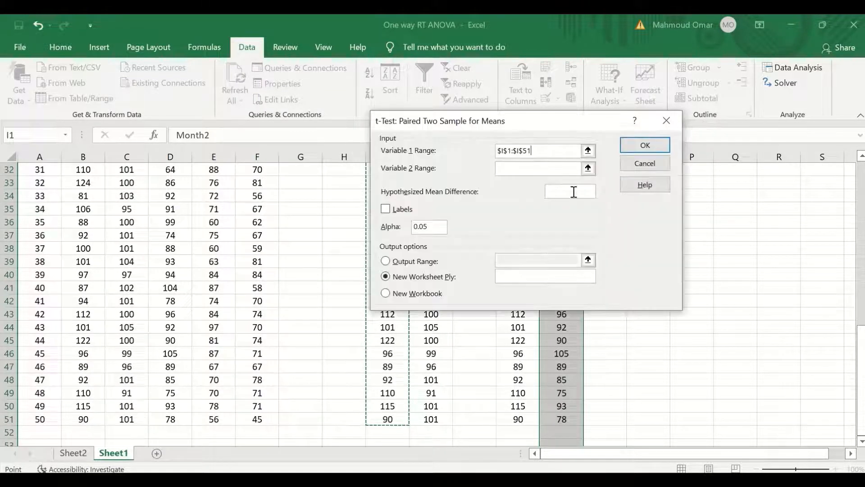
- Set the Variable 2 range to J1:J51, include labels, and run the paired t-test to a new worksheet
click(588, 168)
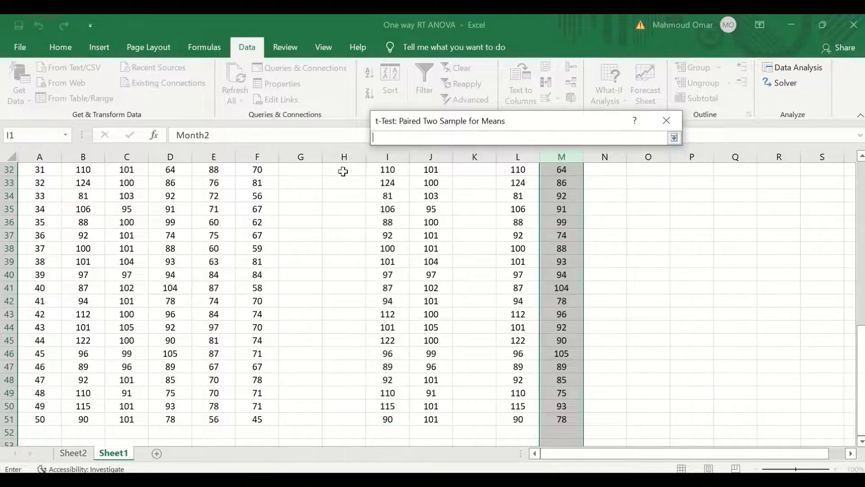
scroll(465, 182, up, 10)
drag(430, 167, 434, 424)
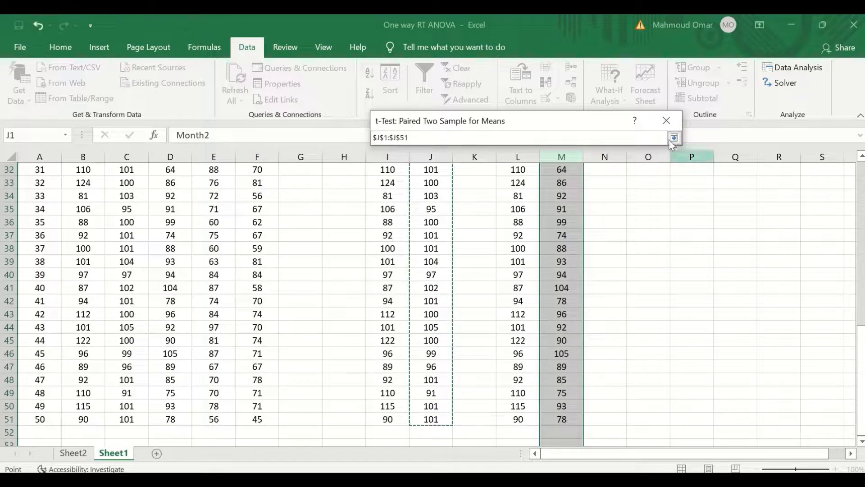
click(674, 138)
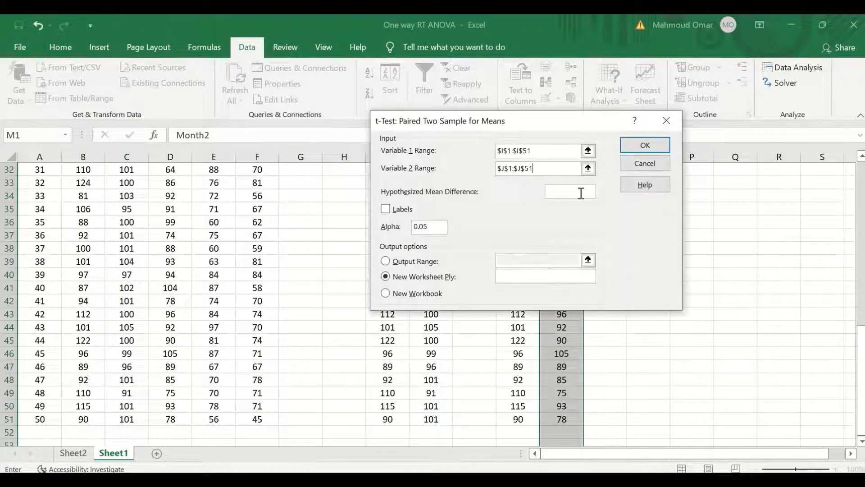
click(386, 209)
click(652, 149)
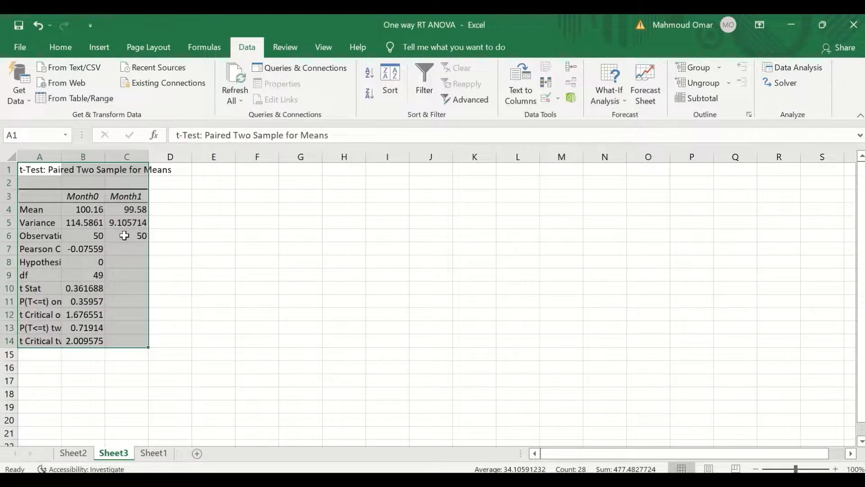
- Autofit columns B and A of the Month0–Month1 t-test output and select the two-tail P-value in B13
click(194, 196)
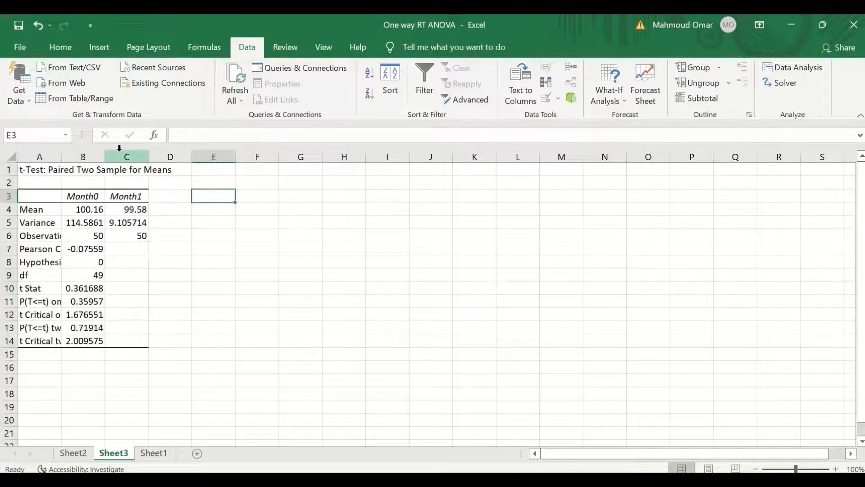
double_click(104, 152)
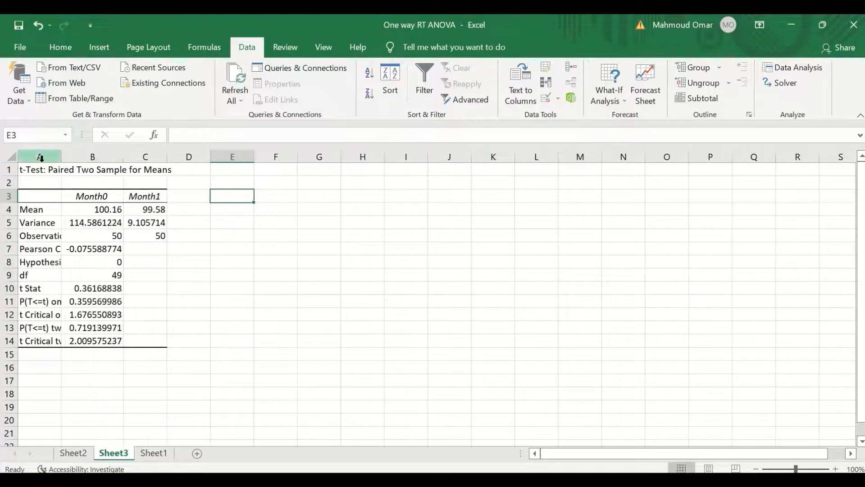
double_click(62, 152)
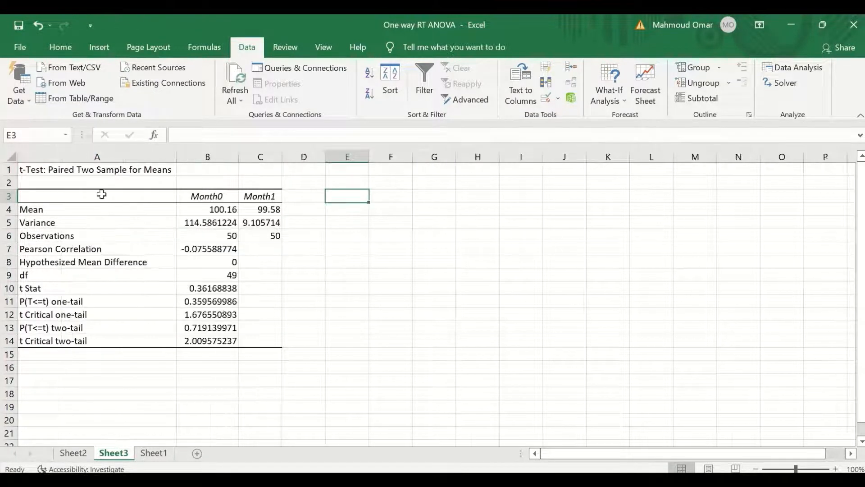
click(207, 329)
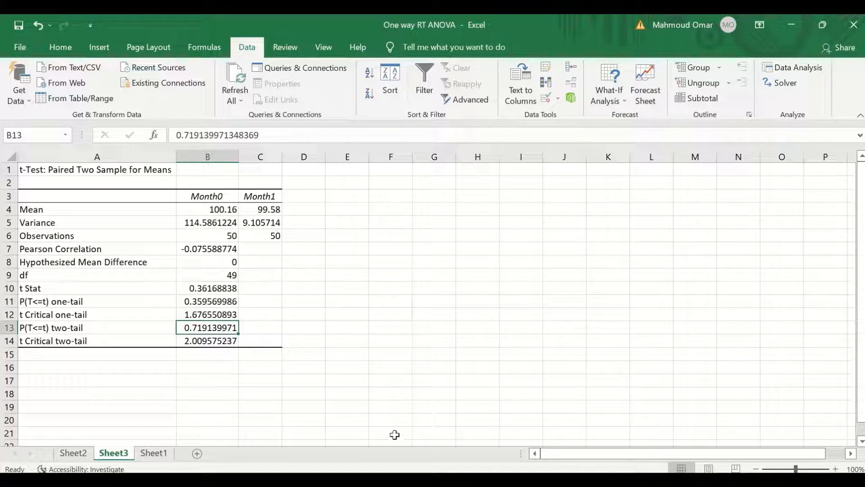
- Start another paired two-sample t-test from Sheet1 and set the Variable 1 range to L1:L51
click(154, 453)
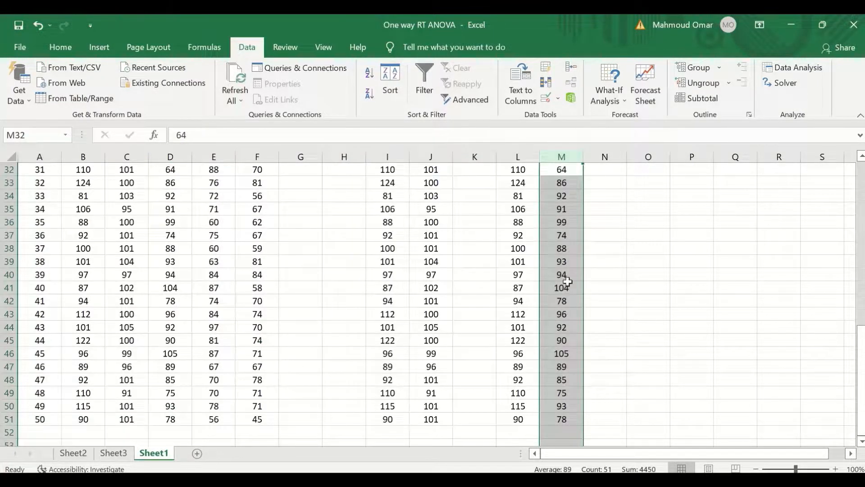
scroll(566, 279, up, 9)
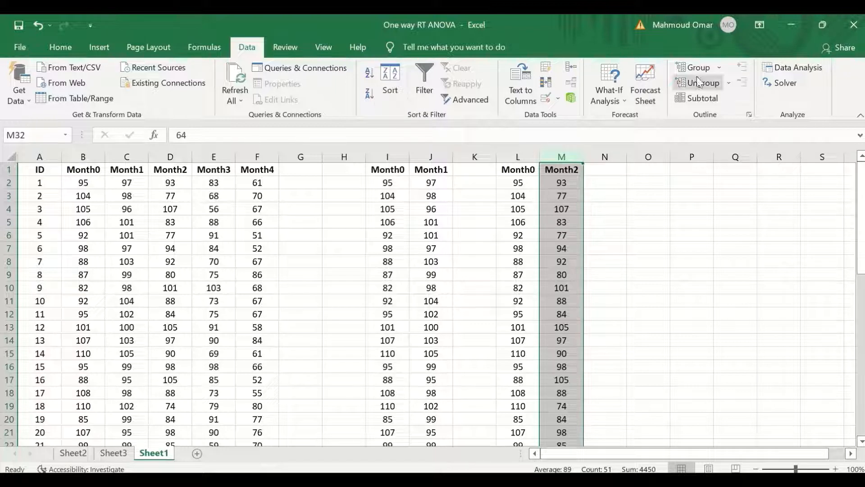
click(785, 68)
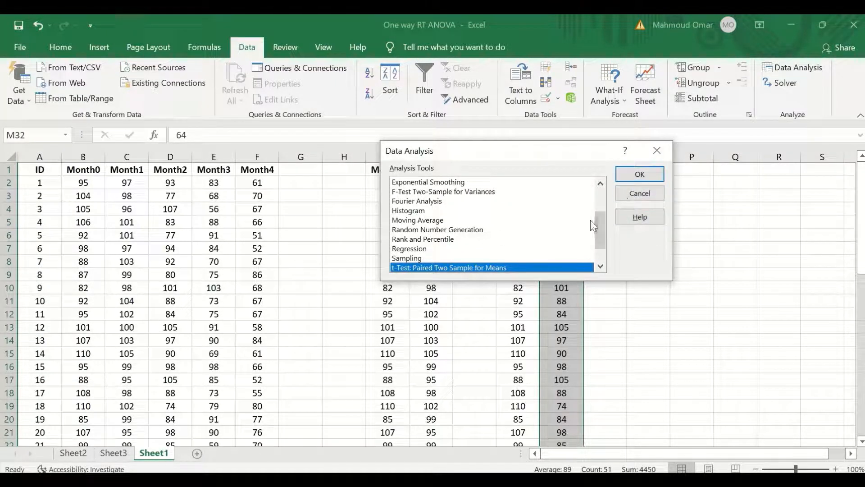
click(640, 174)
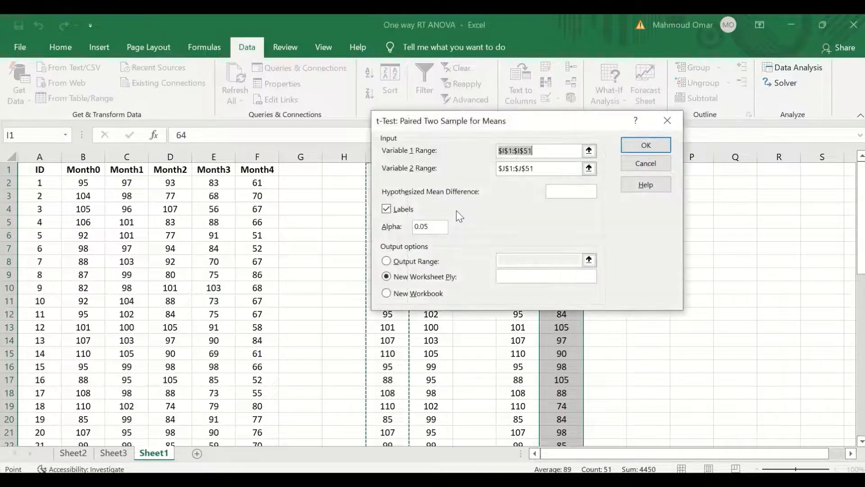
click(589, 151)
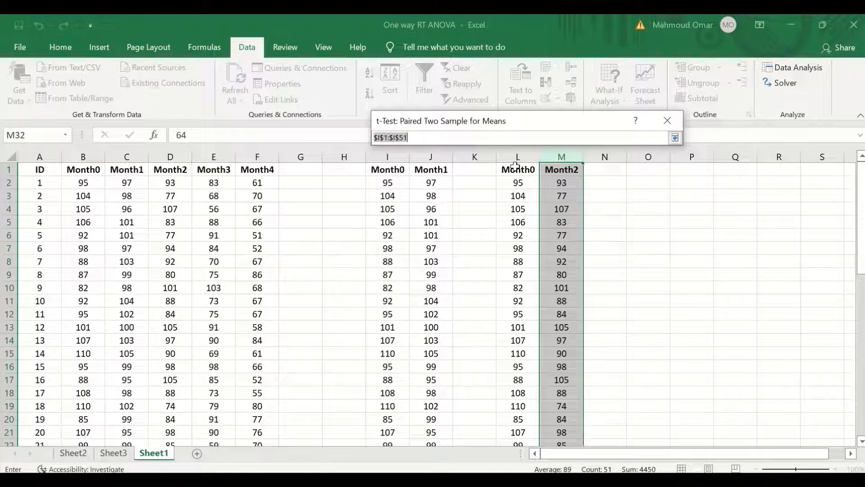
drag(516, 169, 510, 426)
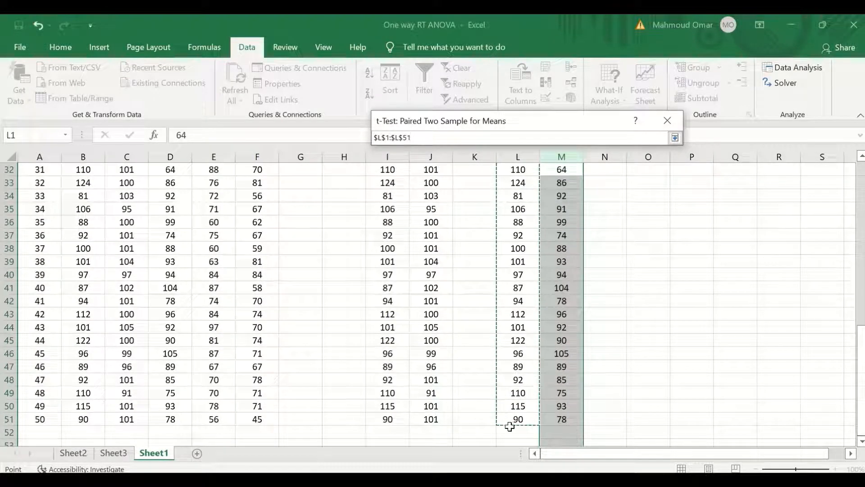
click(675, 137)
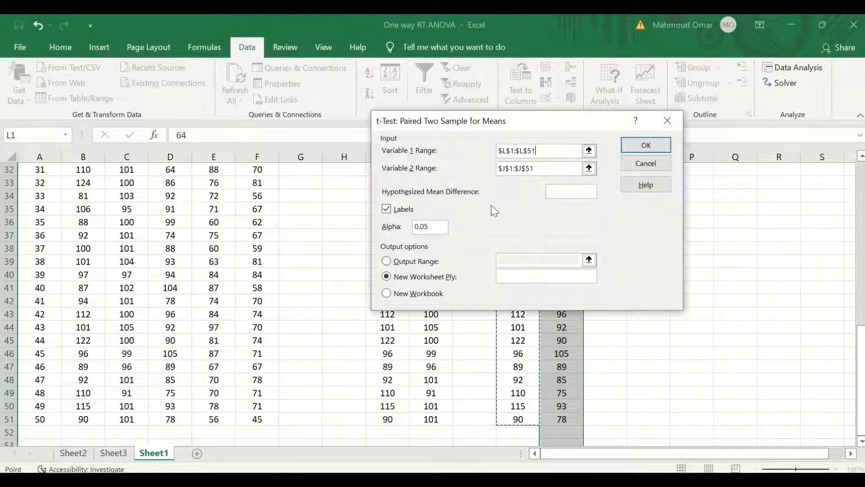
- Set the Variable 2 range to the Month2 data in M1:M51 and run the t-test to a new worksheet
click(588, 168)
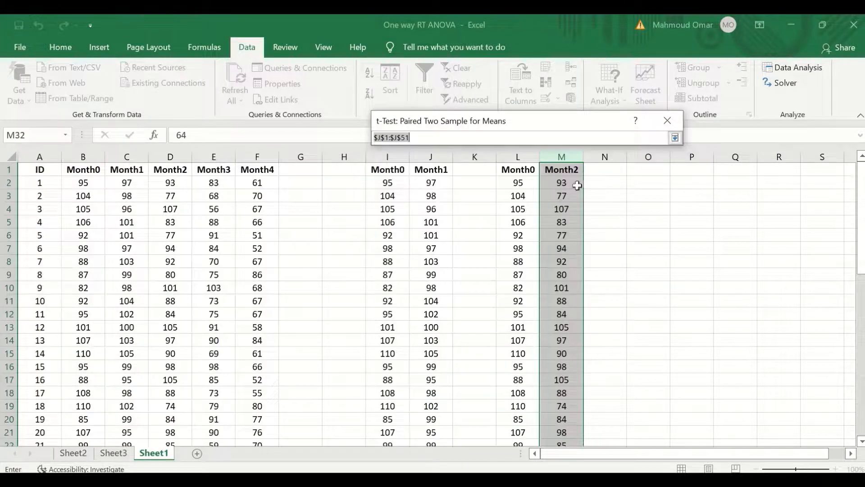
click(573, 170)
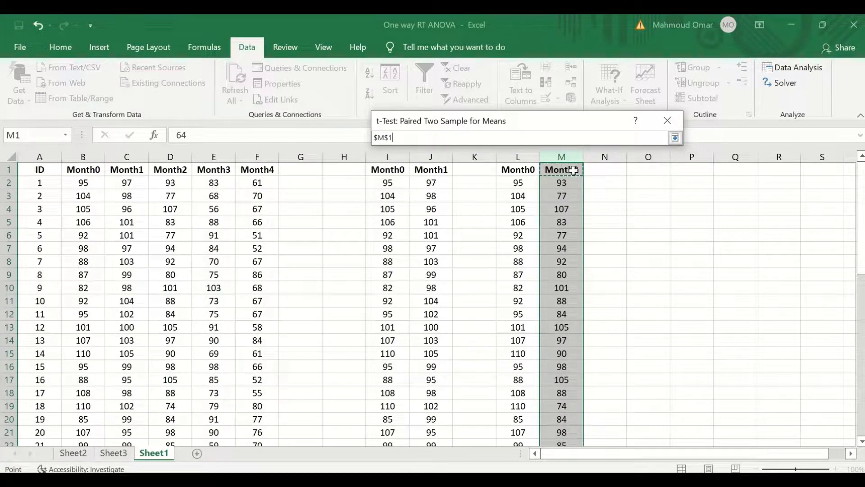
drag(574, 170, 567, 418)
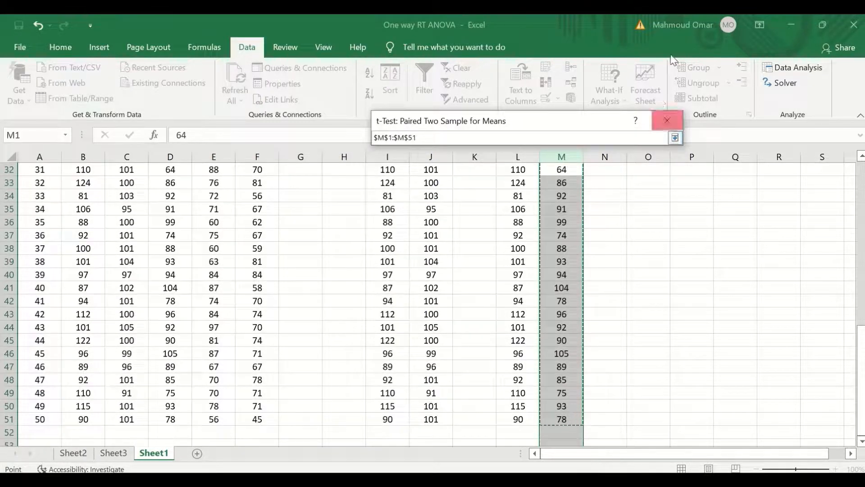
click(667, 120)
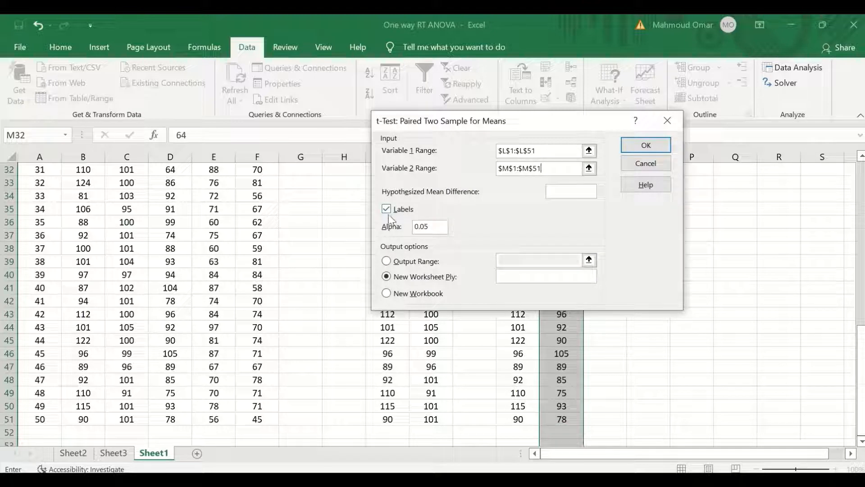
click(646, 145)
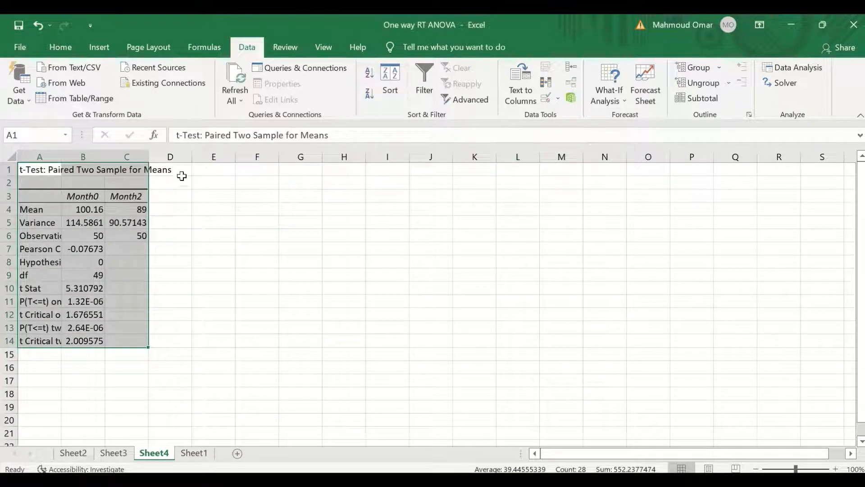
- Widen column B of the Month0–Month2 t-test output, select the two-tail P-value in B13, and autofit column A
click(245, 250)
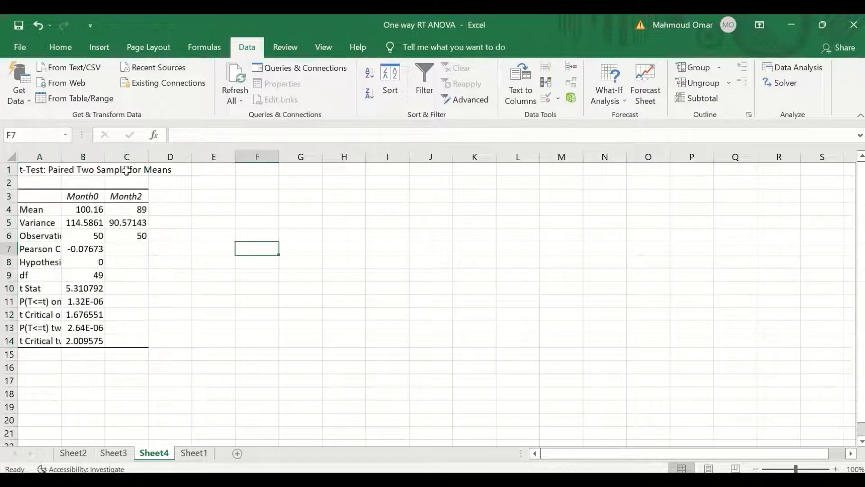
double_click(104, 157)
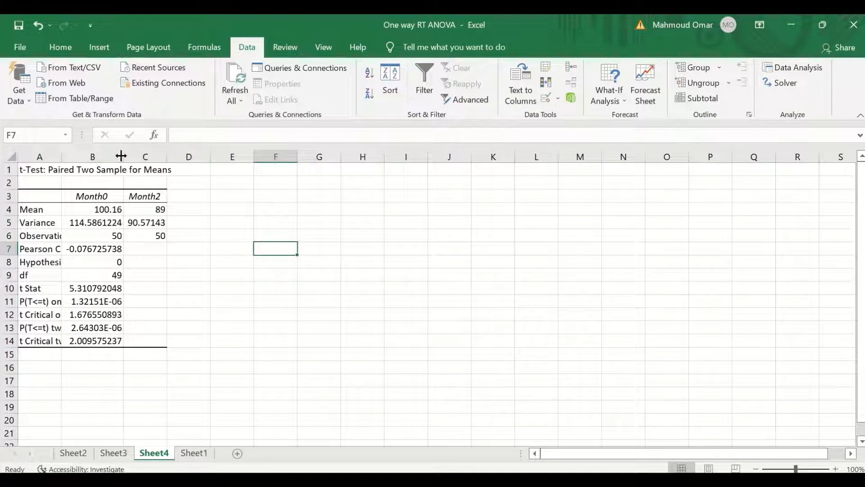
drag(121, 156, 198, 162)
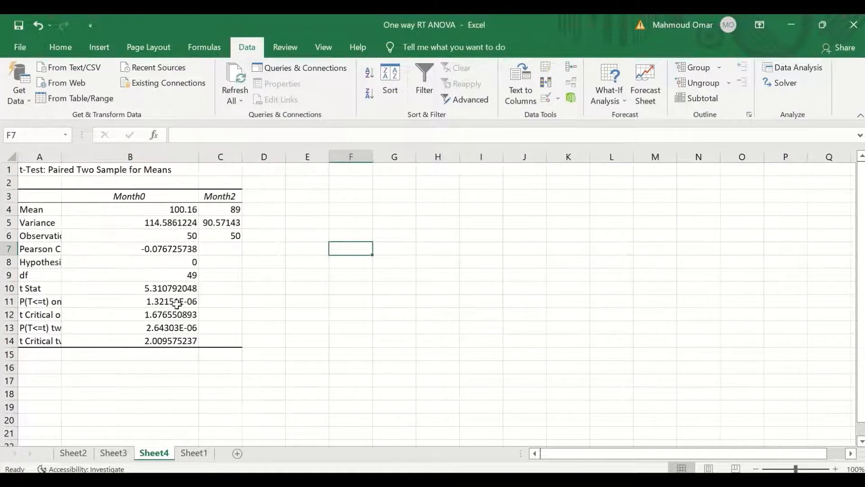
click(10, 328)
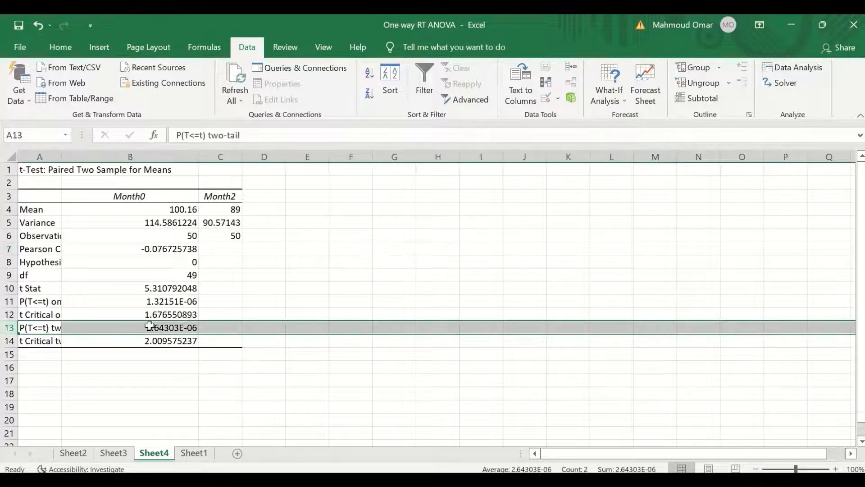
click(150, 326)
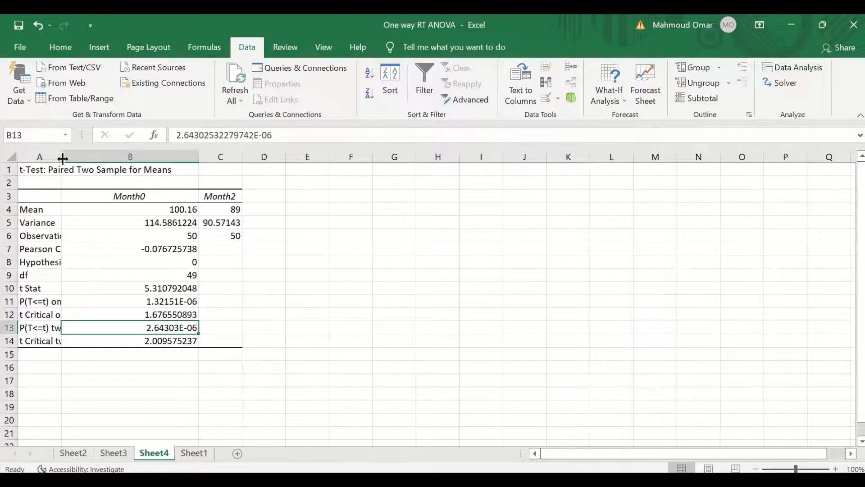
double_click(62, 157)
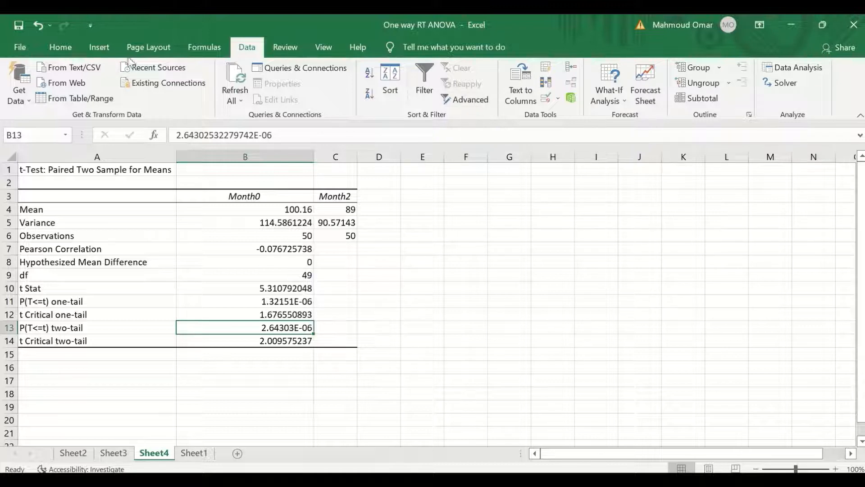
- Reduce the decimal places displayed for the two-tail P-value in B13 by three
click(60, 47)
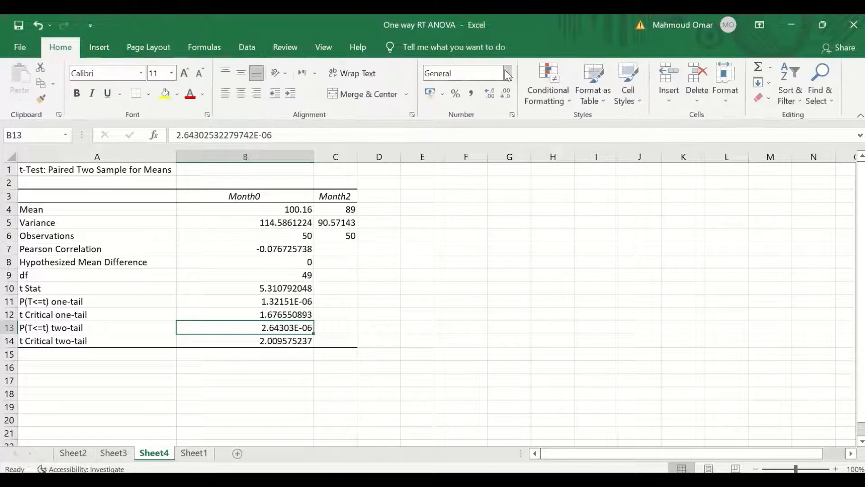
click(506, 95)
click(507, 95)
click(507, 94)
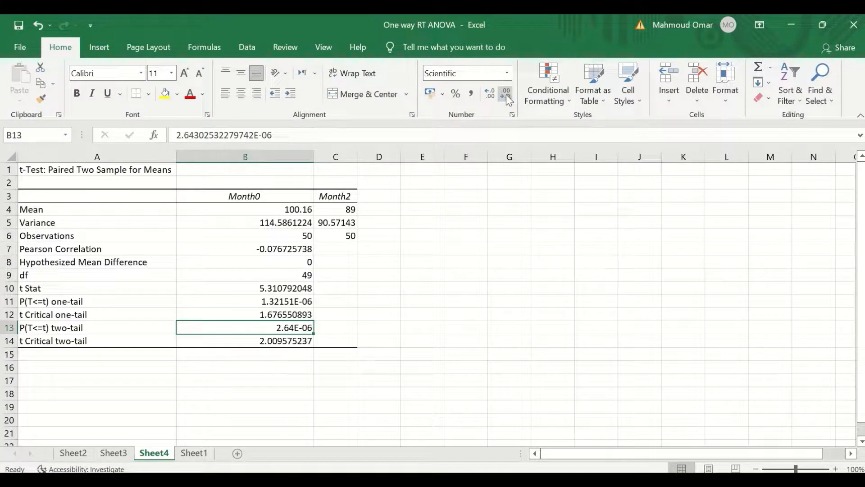
- Reduce the decimal places shown for the two-tail P-value in B13 by two more and return to the data on Sheet1
click(507, 95)
click(507, 95)
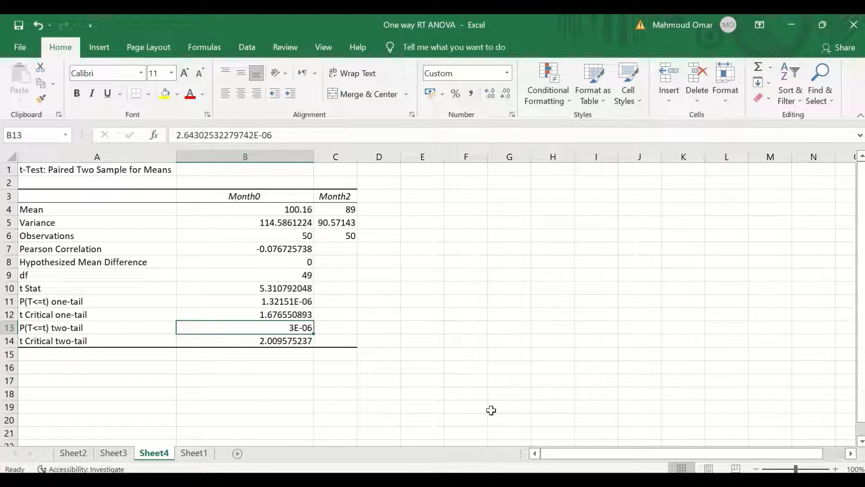
click(113, 453)
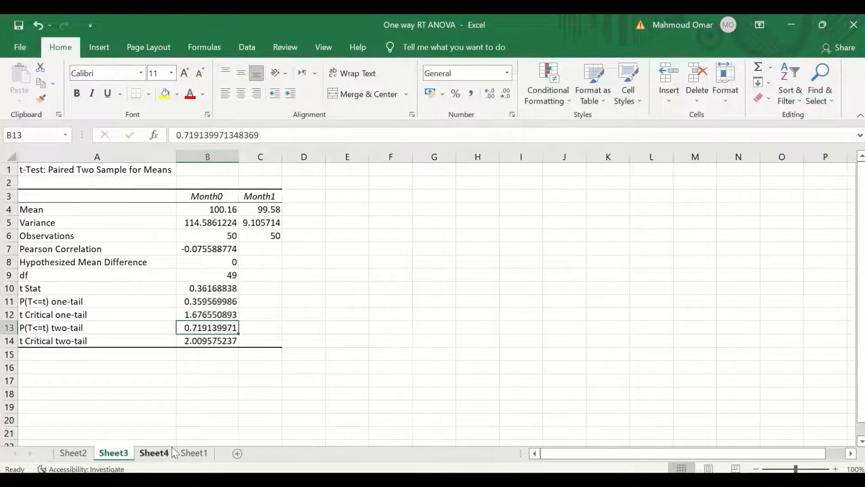
click(194, 453)
scroll(432, 351, up, 10)
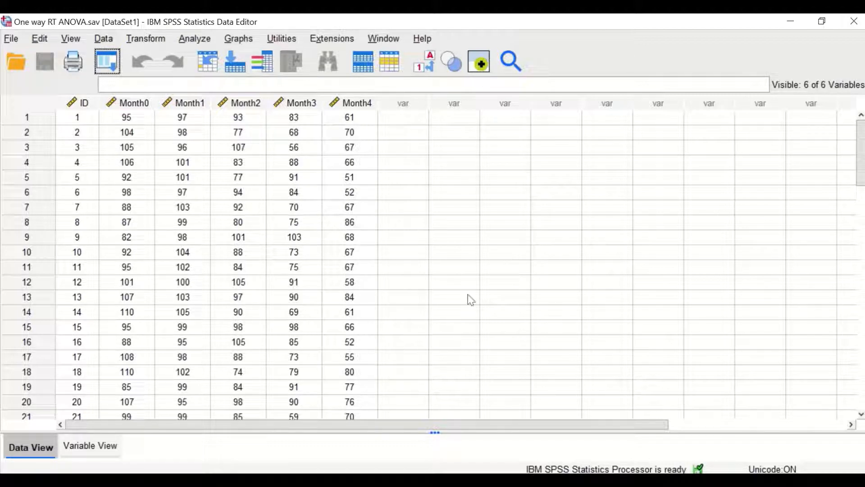
- Switch to SPSS Statistics and define a General Linear Model repeated-measures within-subject factor named Months with 5 levels
scroll(277, 299, down, 8)
scroll(176, 332, down, 5)
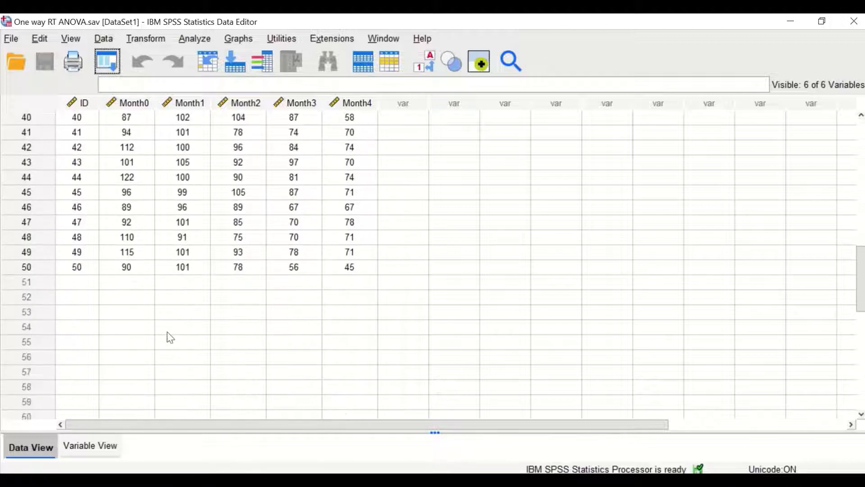
scroll(169, 333, up, 13)
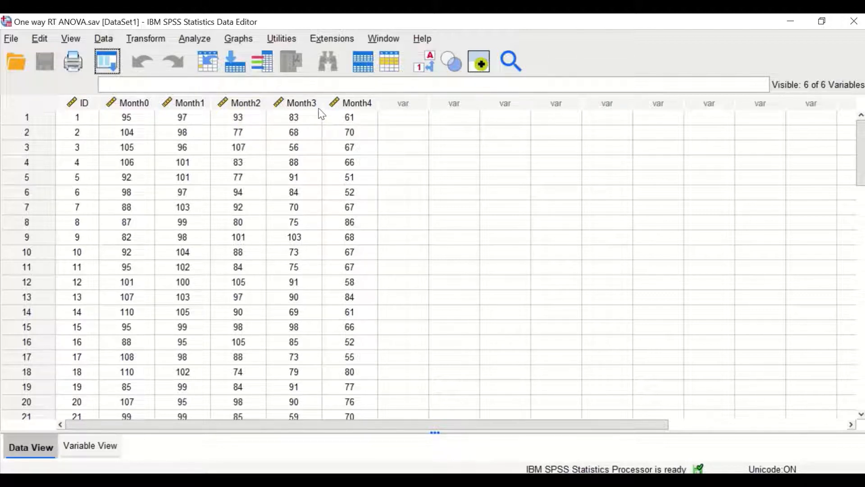
mouse_move(322, 114)
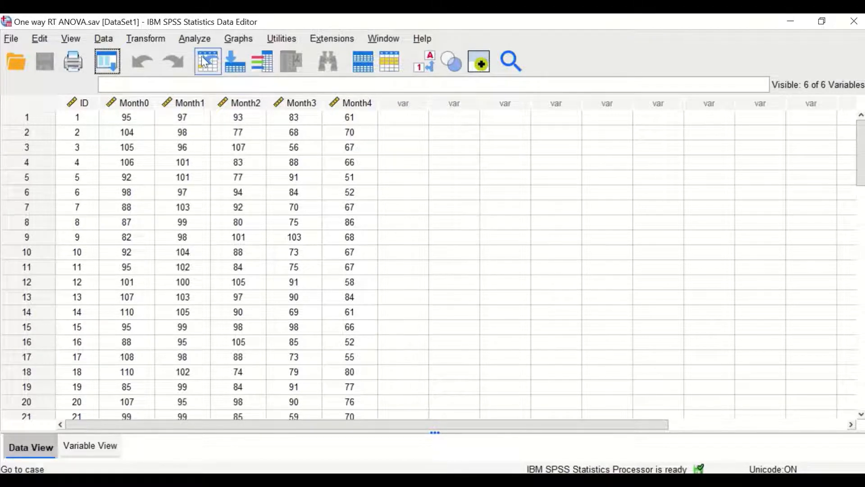
click(195, 36)
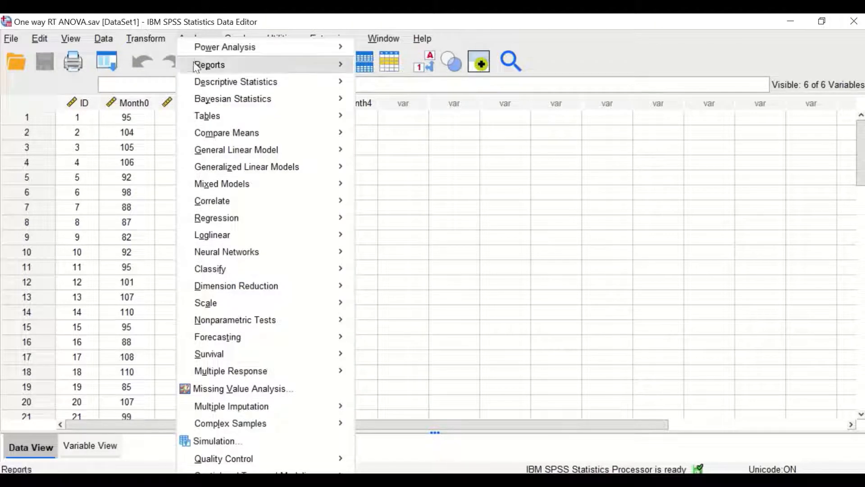
mouse_move(233, 154)
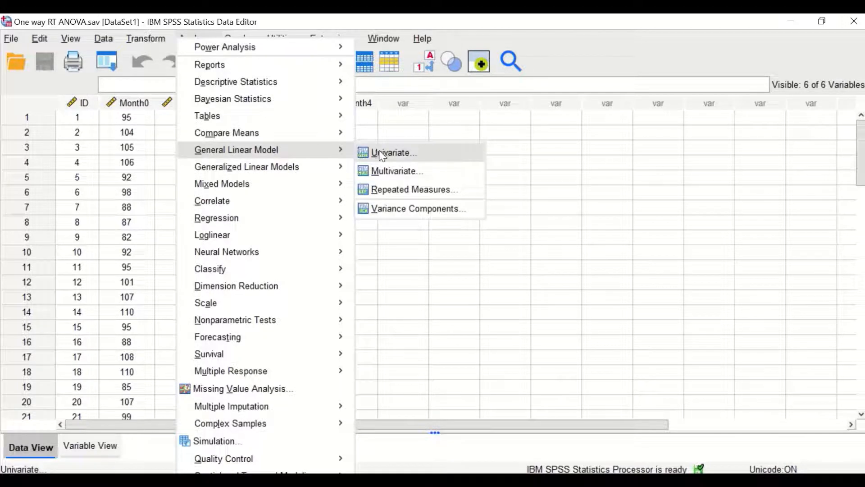
click(395, 191)
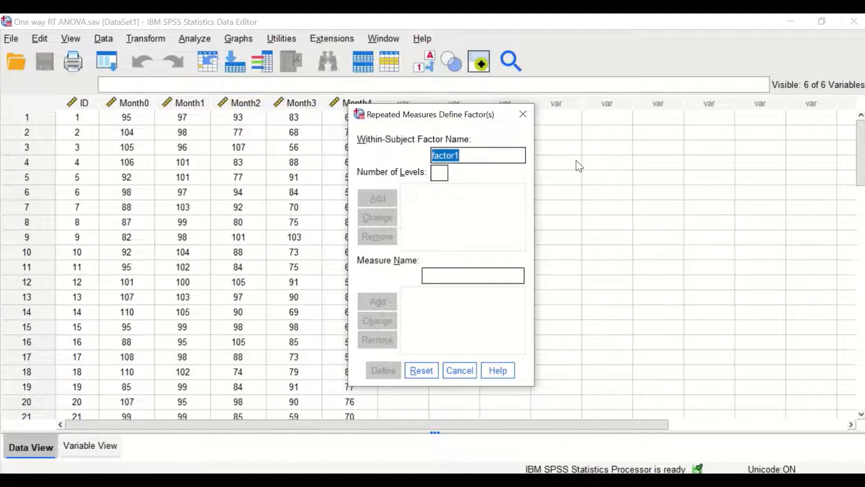
text(Months)
key(Tab)
text(5)
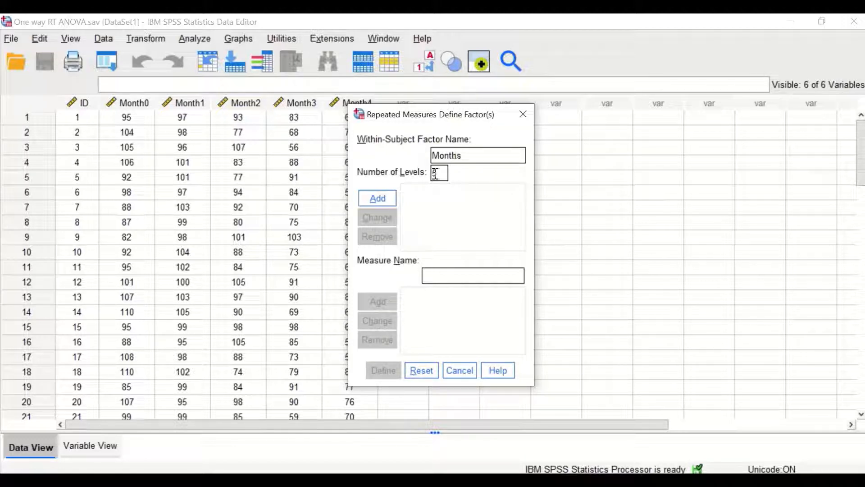
click(382, 197)
click(387, 370)
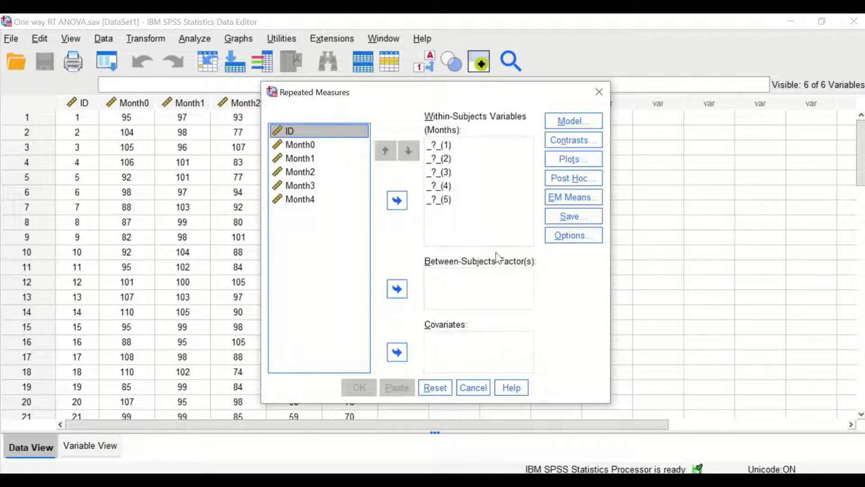
- Assign Month0 through Month4, in order, to the five levels of the within-subjects factor Months
click(305, 144)
drag(304, 162, 295, 203)
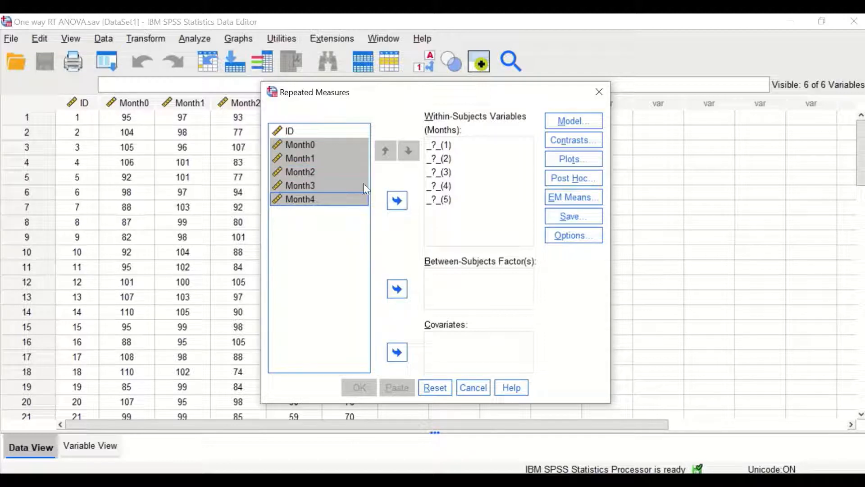
click(397, 202)
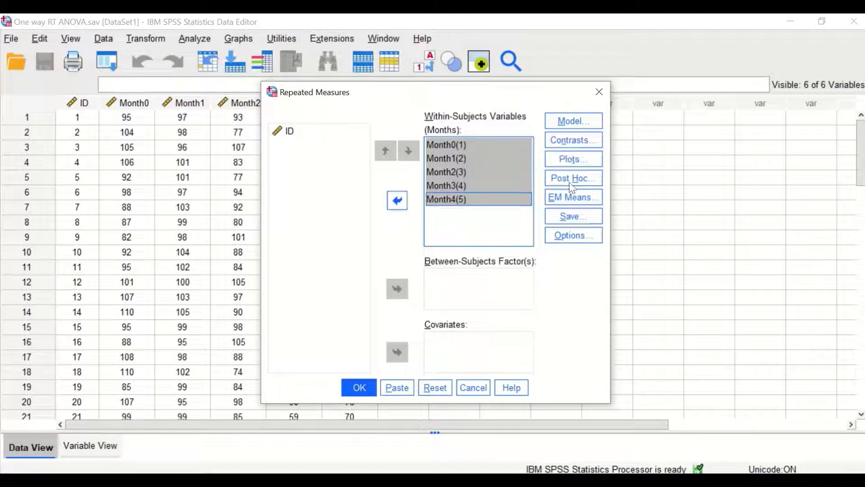
- Add a line-chart profile plot with Months on the horizontal axis
click(579, 158)
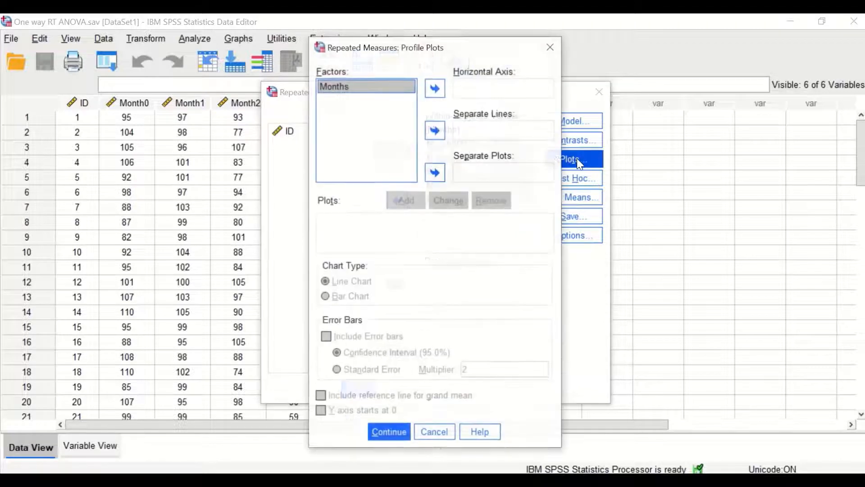
click(435, 88)
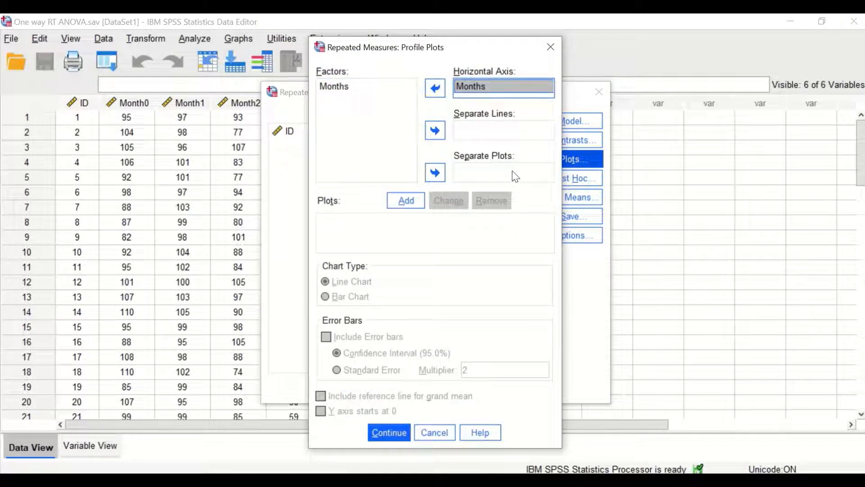
click(406, 200)
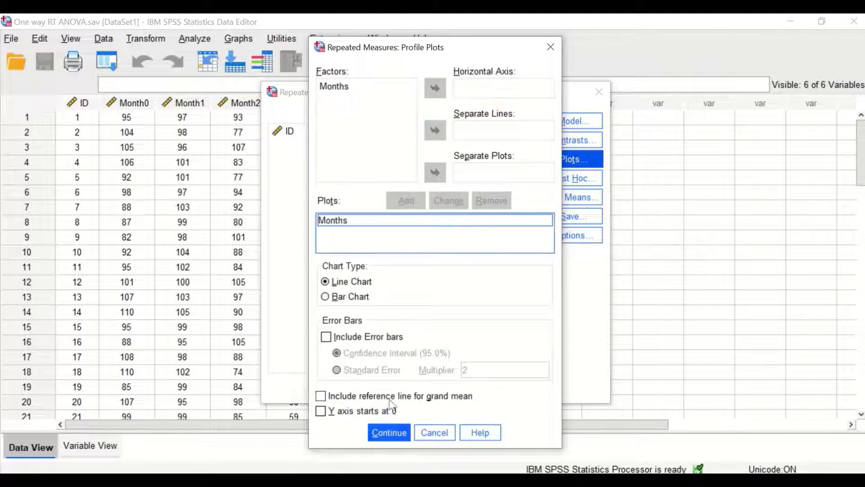
click(388, 432)
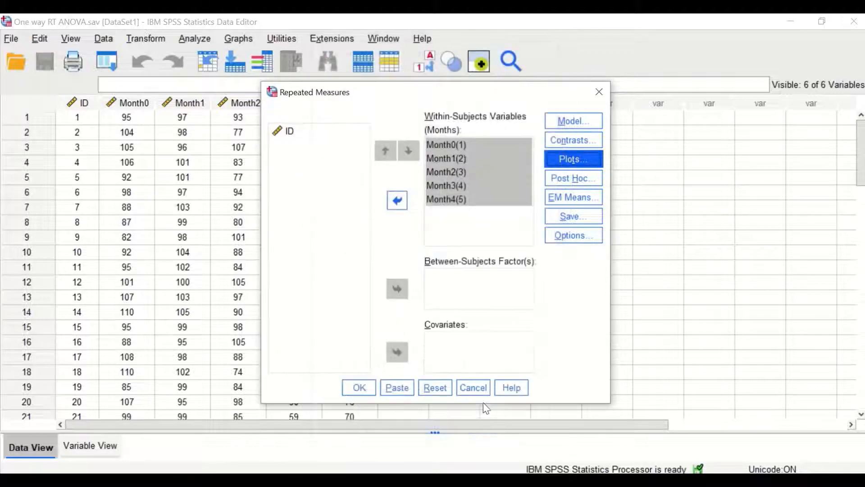
- Request estimated marginal means for Months with a comparison of main effects
click(572, 197)
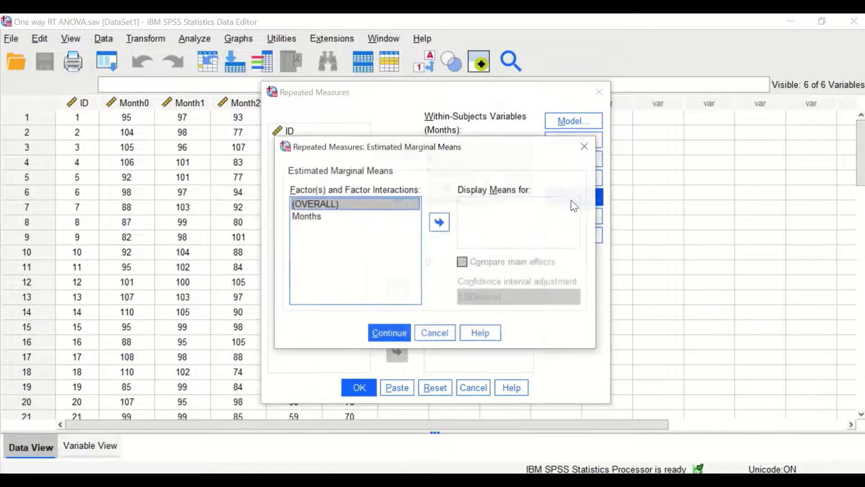
click(314, 218)
click(439, 223)
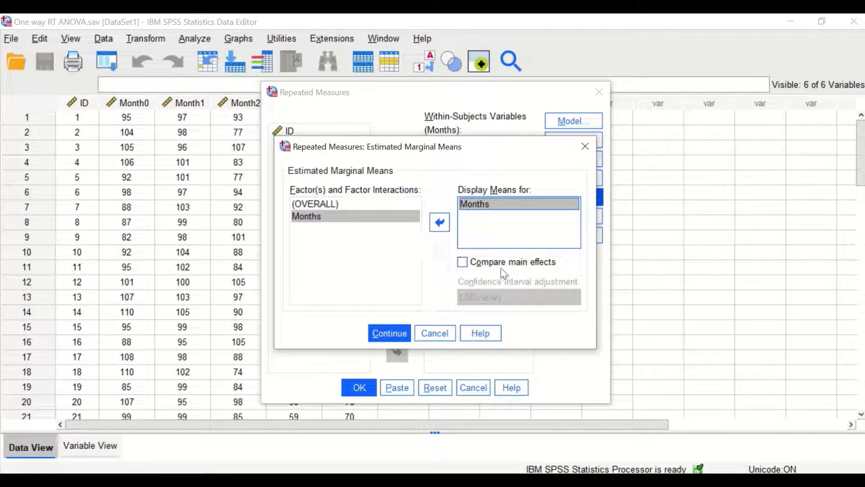
click(463, 264)
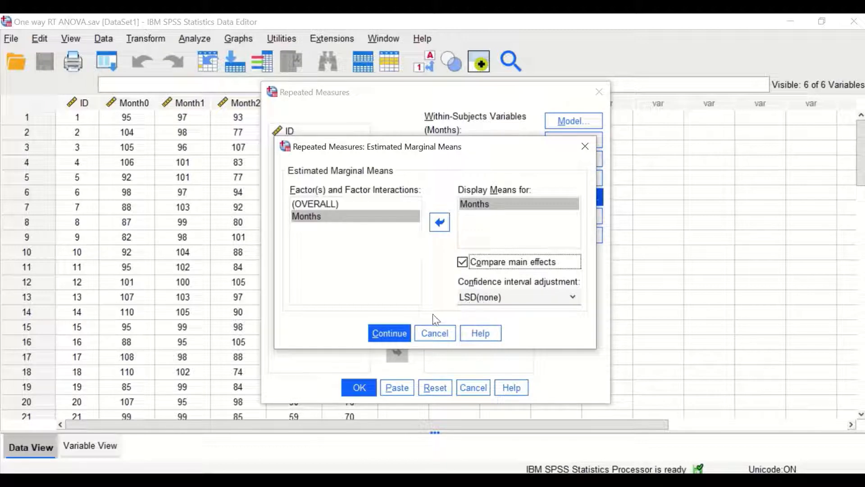
click(388, 333)
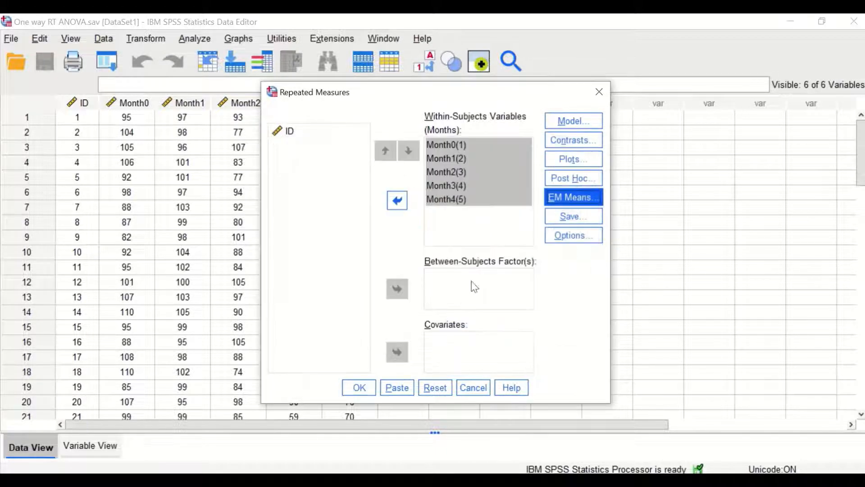
- Set the analysis to save unstandardized predicted values, leaving the standardized residuals unselected
click(569, 218)
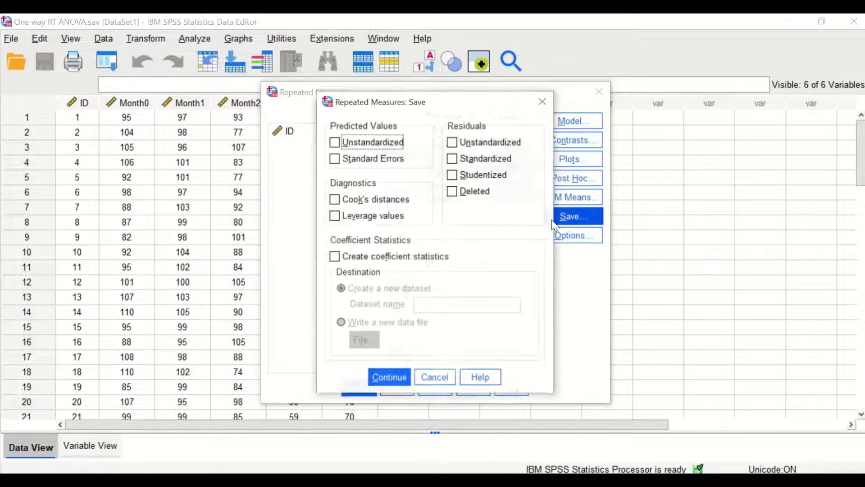
click(353, 146)
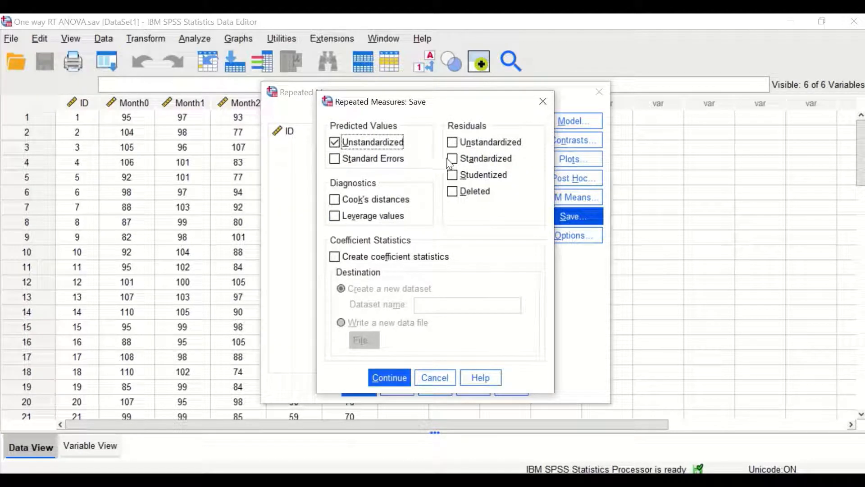
click(451, 159)
click(451, 160)
click(391, 378)
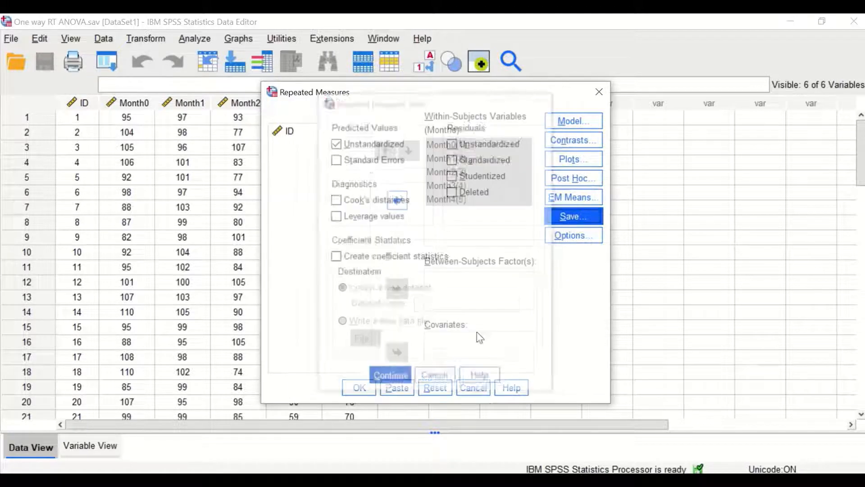
- Include descriptive statistics, homogeneity tests and estimates of effect size in the output, and run the repeated-measures analysis
click(581, 233)
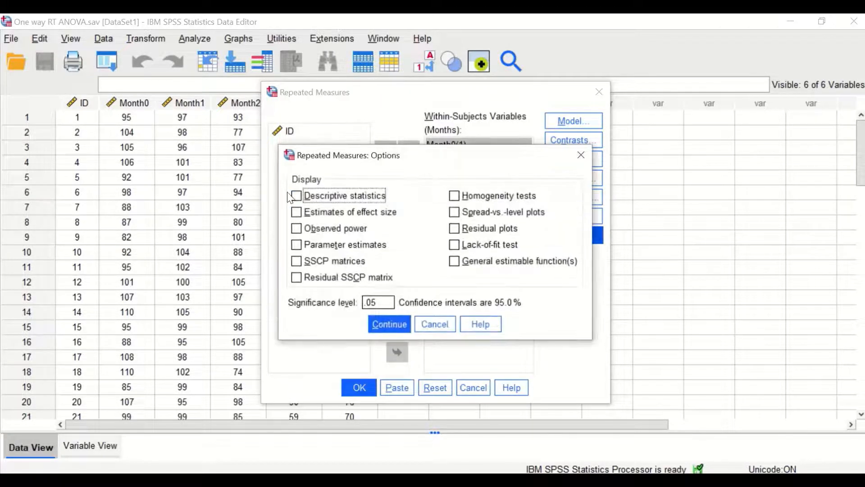
click(296, 195)
click(455, 195)
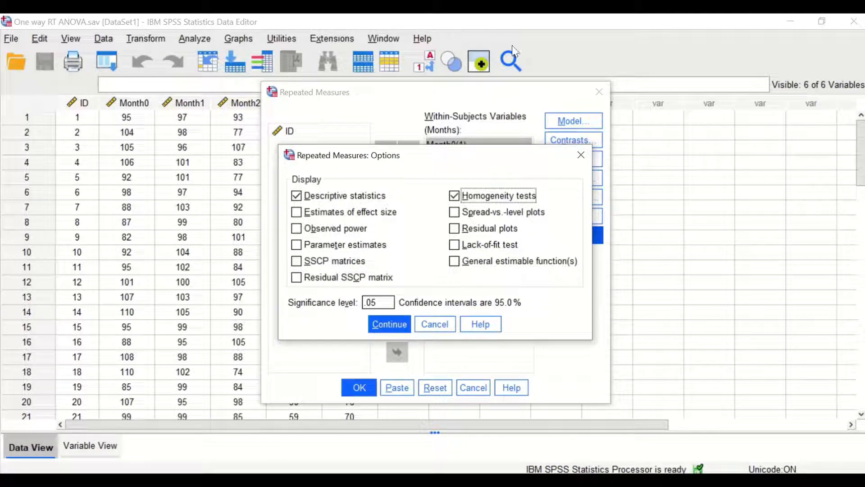
click(297, 213)
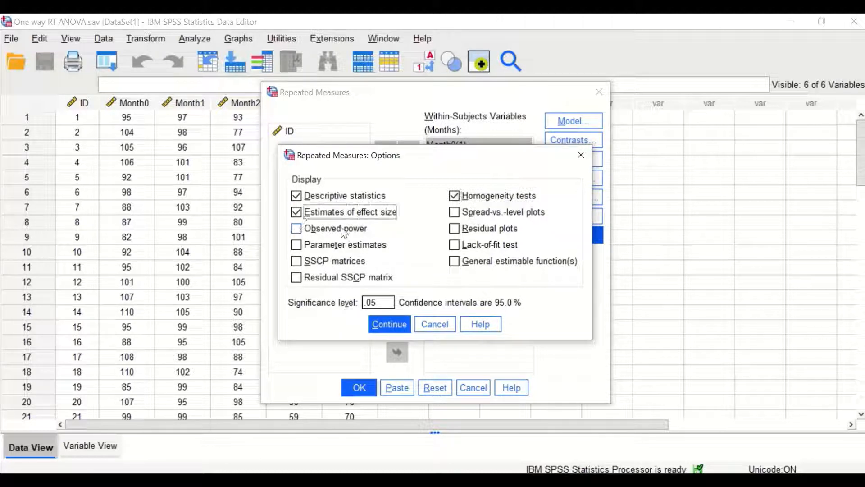
click(390, 326)
click(359, 388)
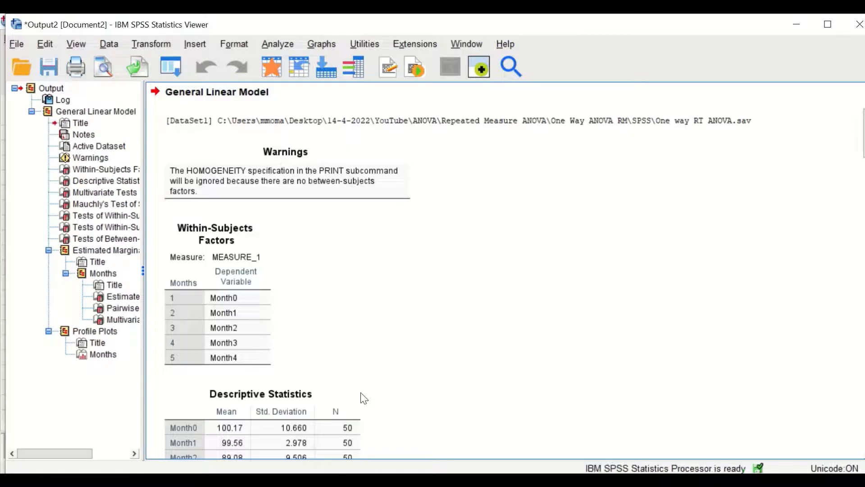
- Examine the General Linear Model output through to the profile plot, returning to the within-subjects factors and descriptive statistics tables
scroll(613, 266, down, 15)
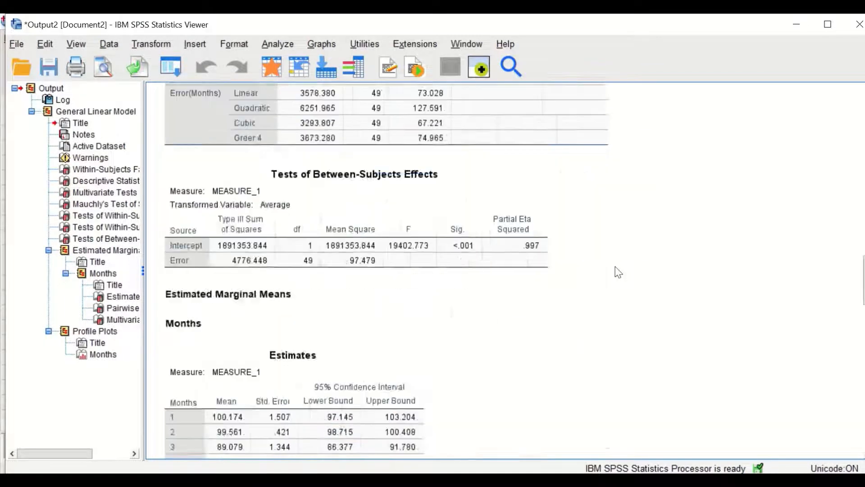
scroll(616, 271, down, 15)
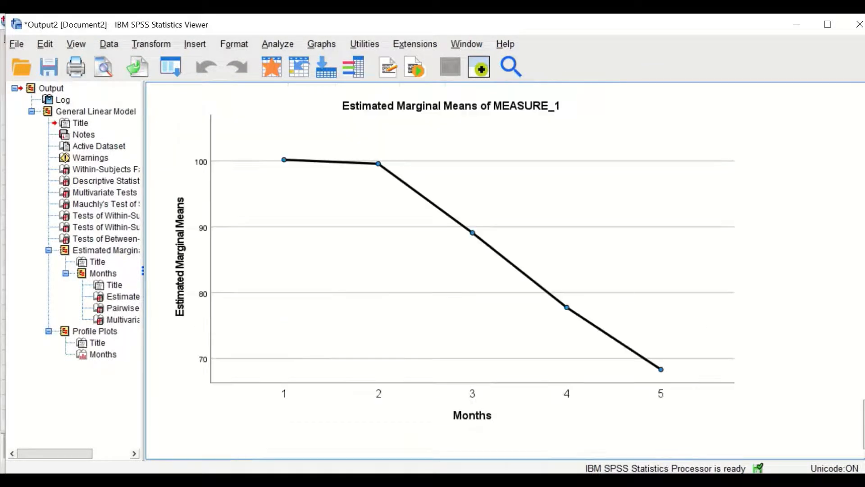
scroll(830, 294, up, 15)
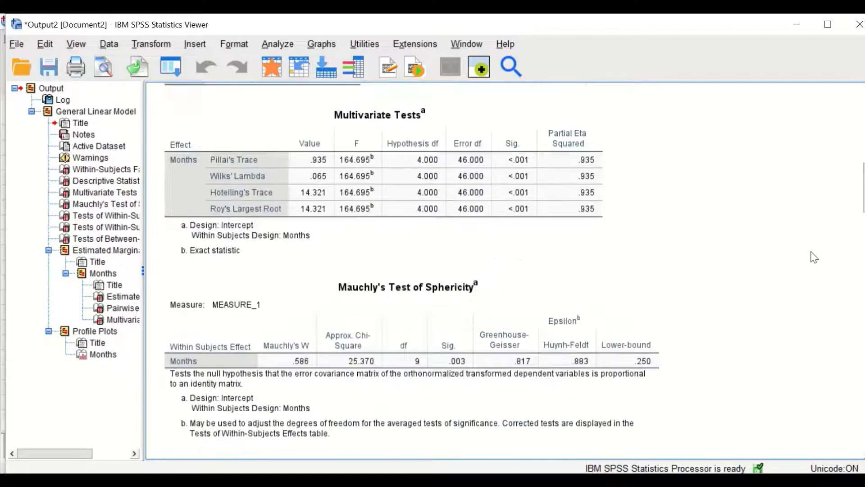
scroll(814, 257, up, 10)
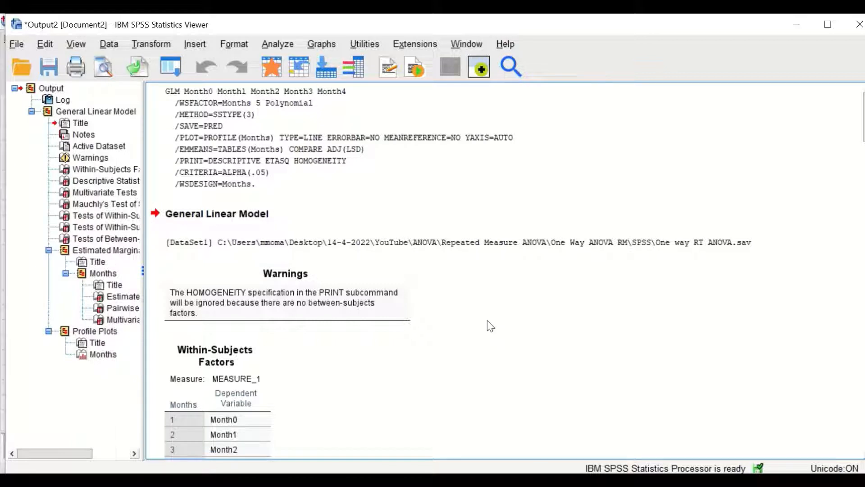
scroll(491, 318, down, 3)
scroll(287, 256, down, 2)
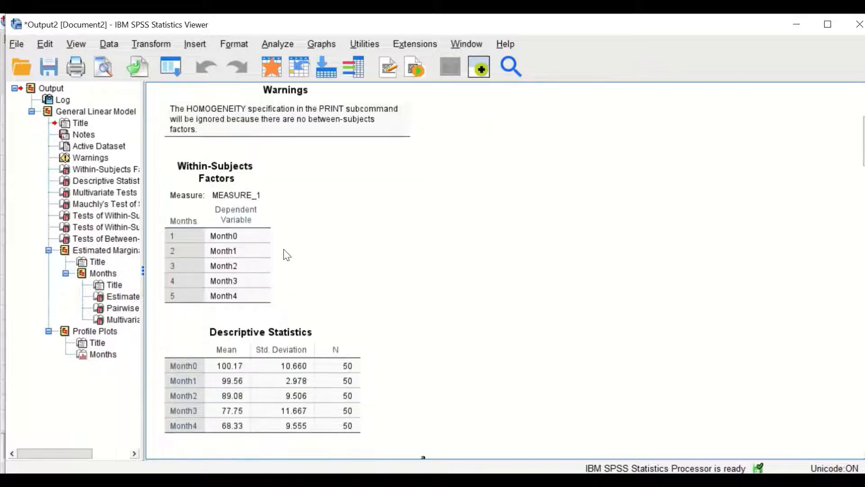
scroll(287, 256, up, 2)
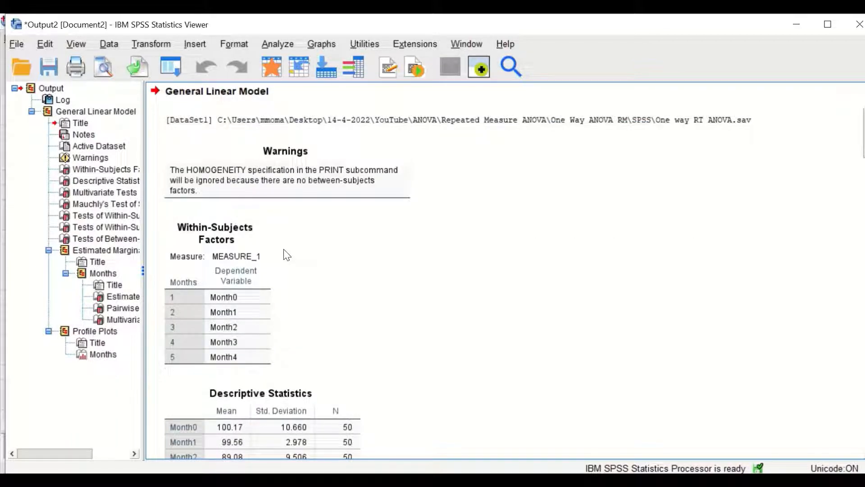
click(242, 321)
scroll(366, 315, down, 3)
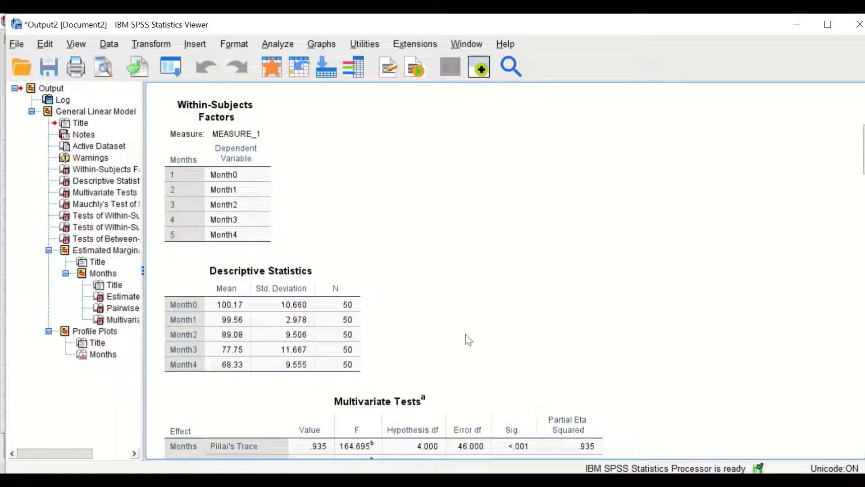
- Examine the multivariate tests, Mauchly's test of sphericity and the tests of within-subjects effects in the SPSS output
scroll(512, 299, down, 5)
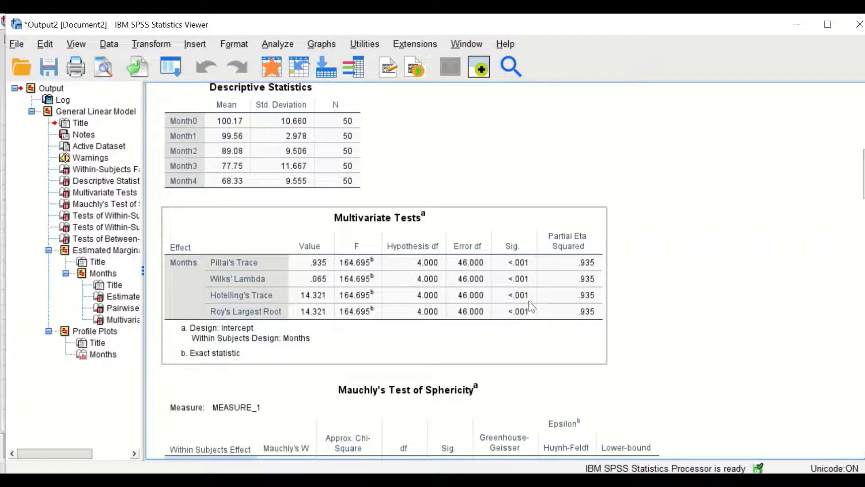
scroll(532, 308, down, 3)
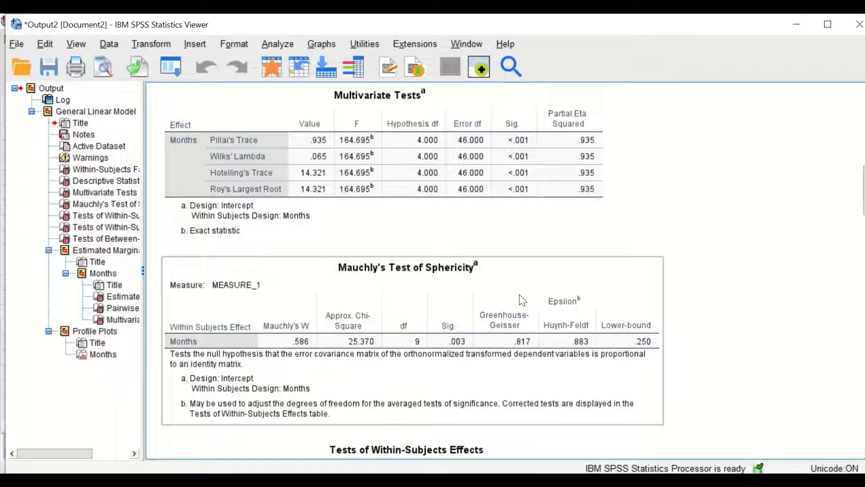
scroll(814, 192, down, 3)
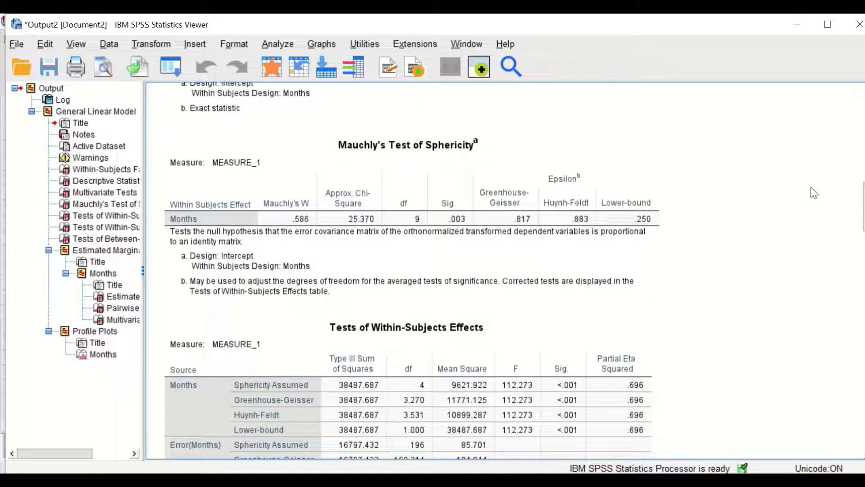
click(438, 263)
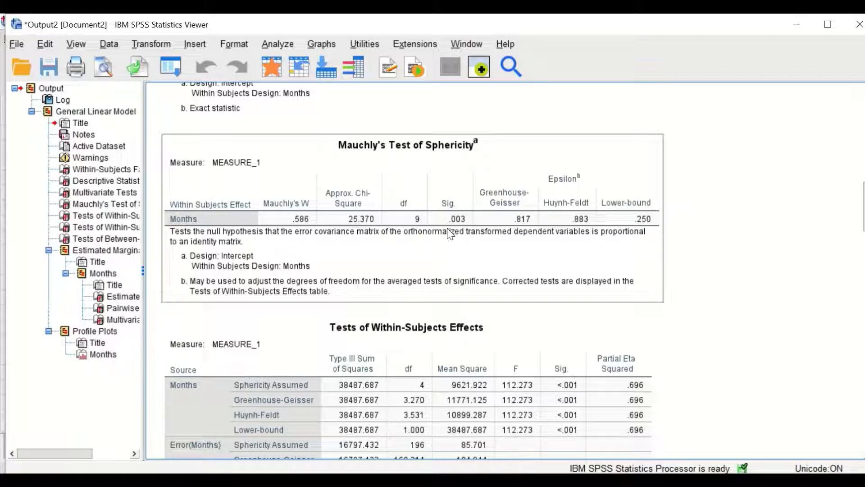
scroll(450, 233, down, 3)
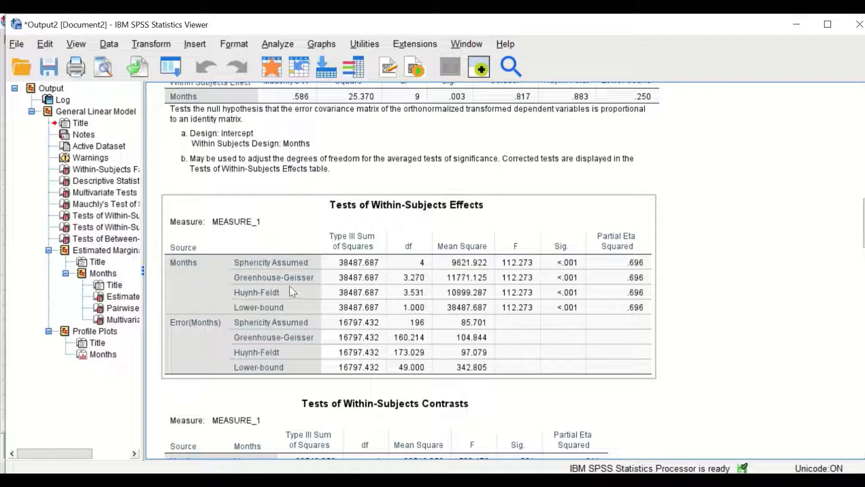
click(670, 210)
click(515, 288)
- Examine the pairwise comparisons between months and the profile plot of estimated marginal means
scroll(641, 285, down, 10)
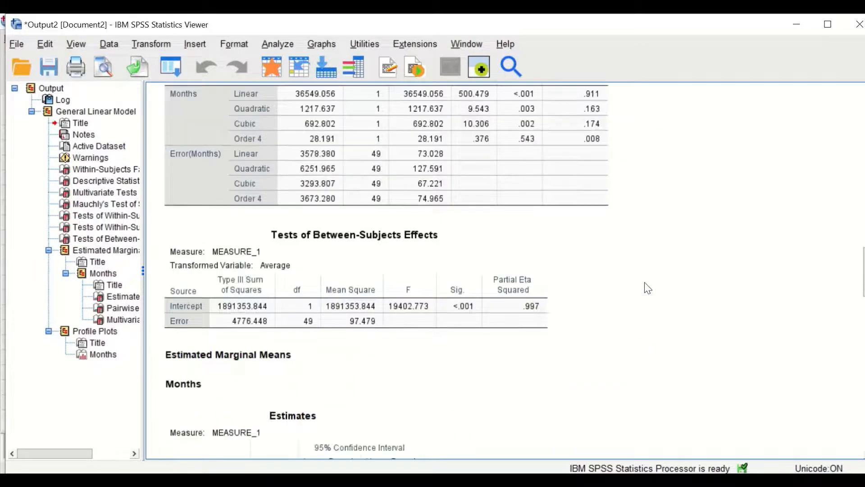
scroll(644, 282, down, 10)
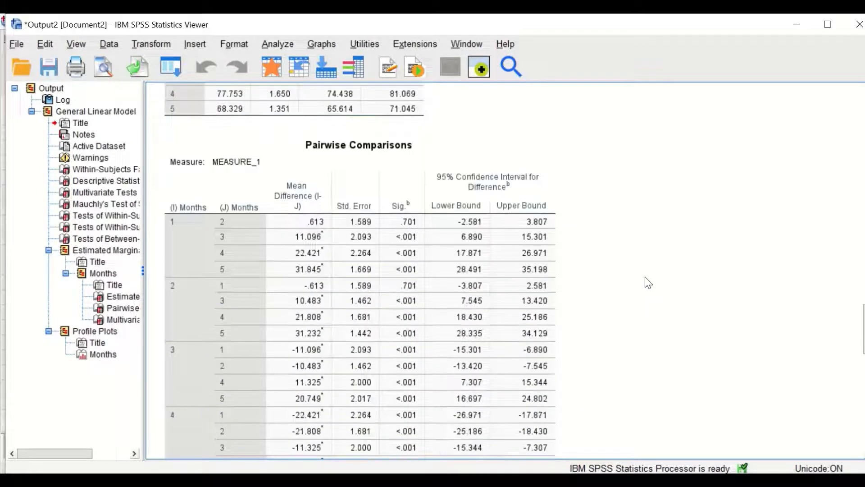
scroll(651, 286, down, 3)
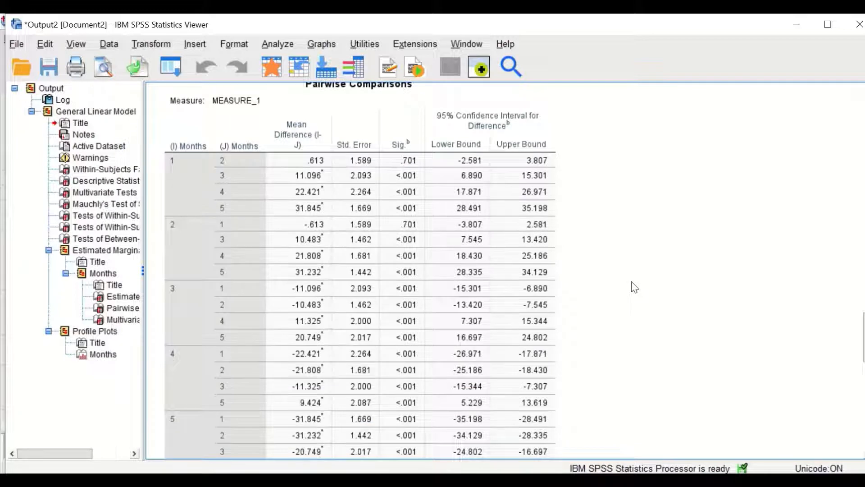
scroll(633, 283, up, 3)
click(634, 279)
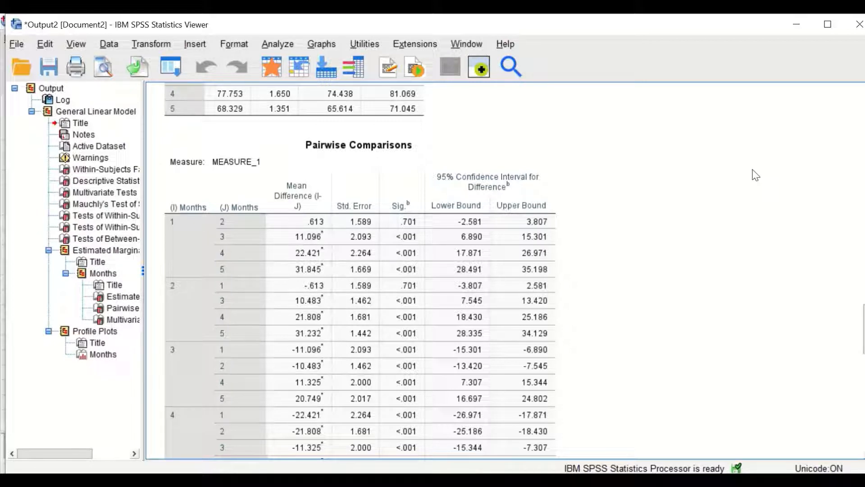
click(248, 251)
scroll(471, 252, down, 3)
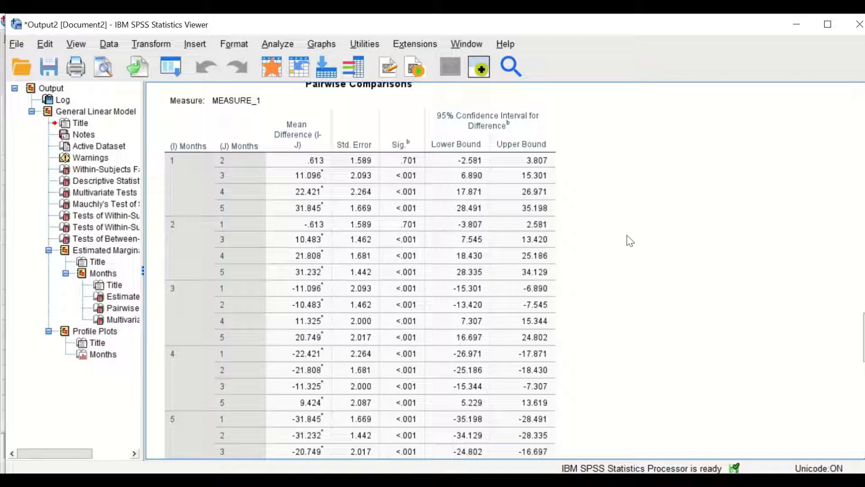
scroll(631, 240, down, 3)
scroll(632, 242, down, 20)
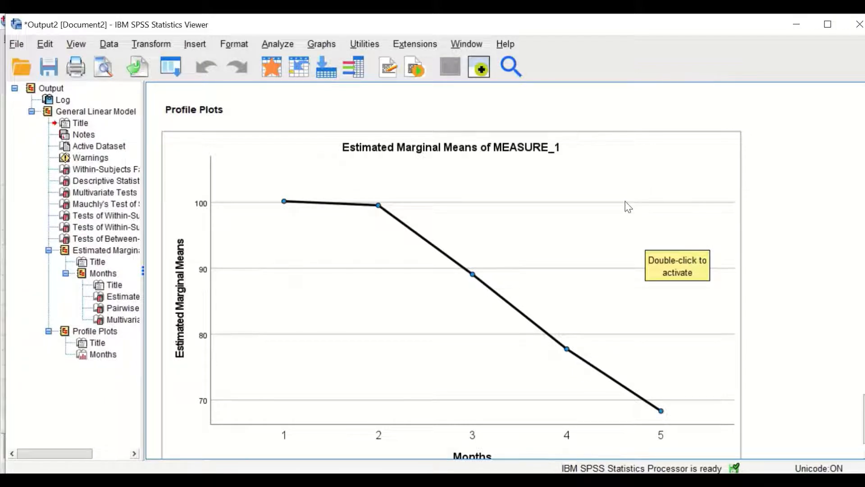
scroll(626, 201, down, 1)
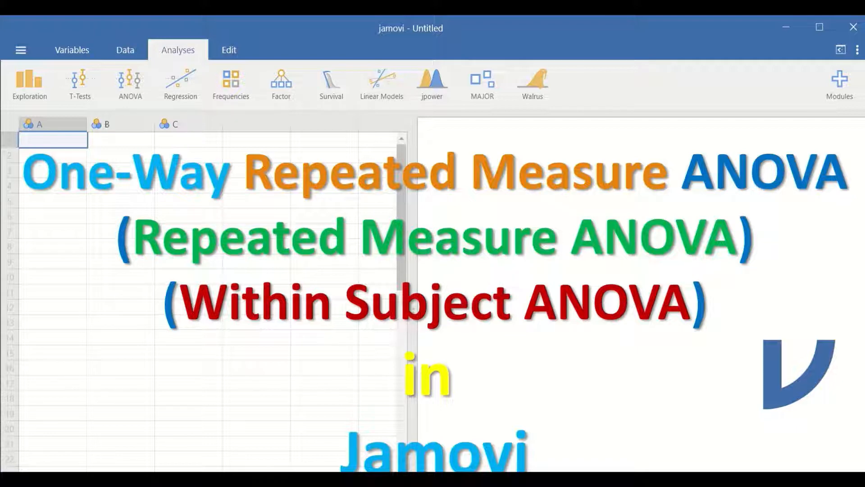
- Switch to jamovi and look through the One way RT ANOVA dataset from the first row to the last and back
key(Escape)
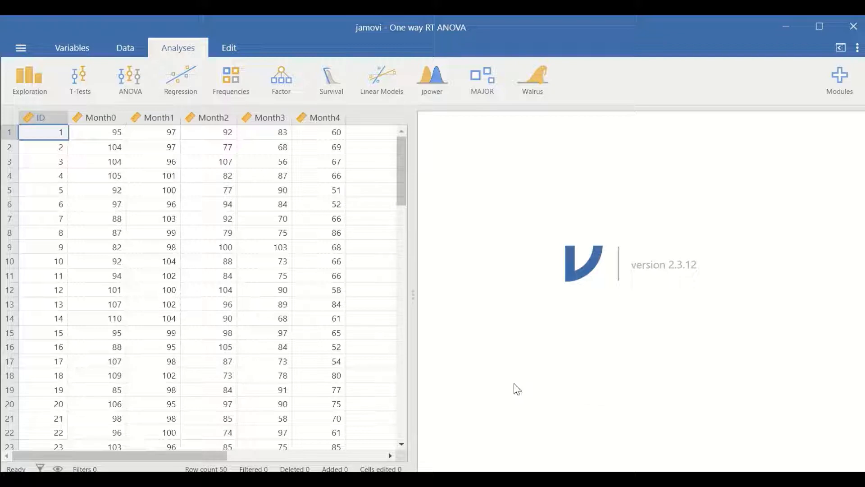
scroll(149, 260, down, 3)
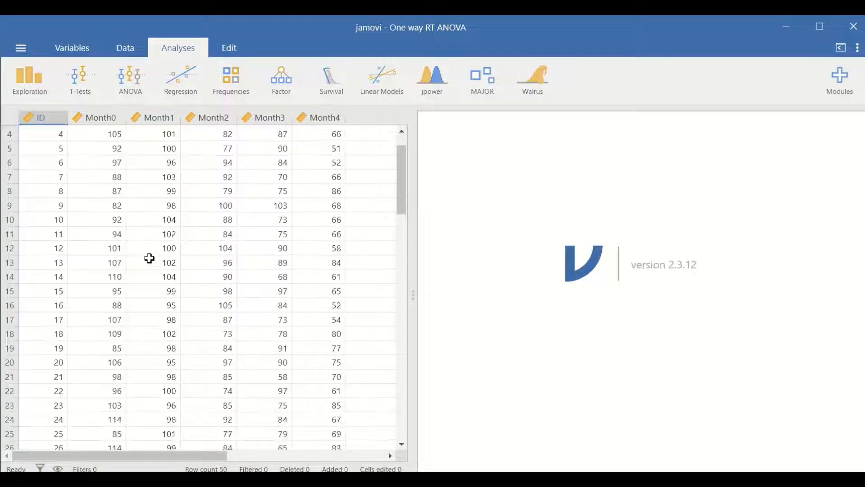
scroll(149, 261, up, 3)
scroll(149, 265, down, 8)
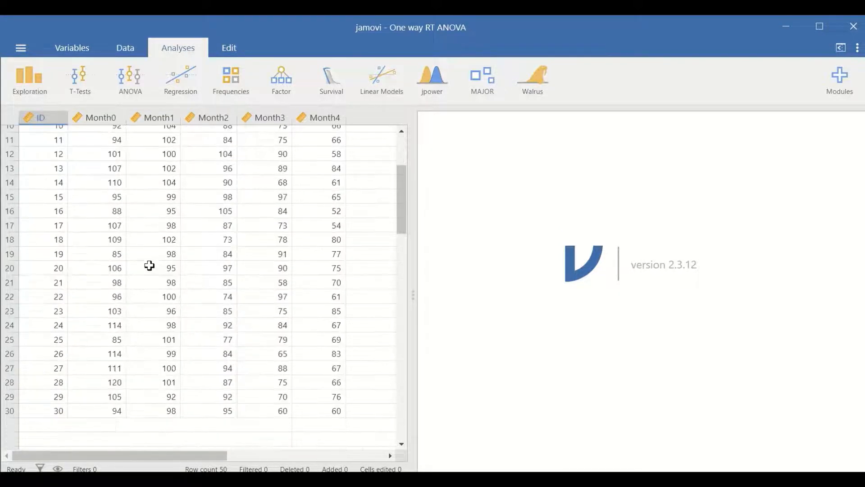
scroll(149, 265, down, 7)
scroll(149, 265, down, 2)
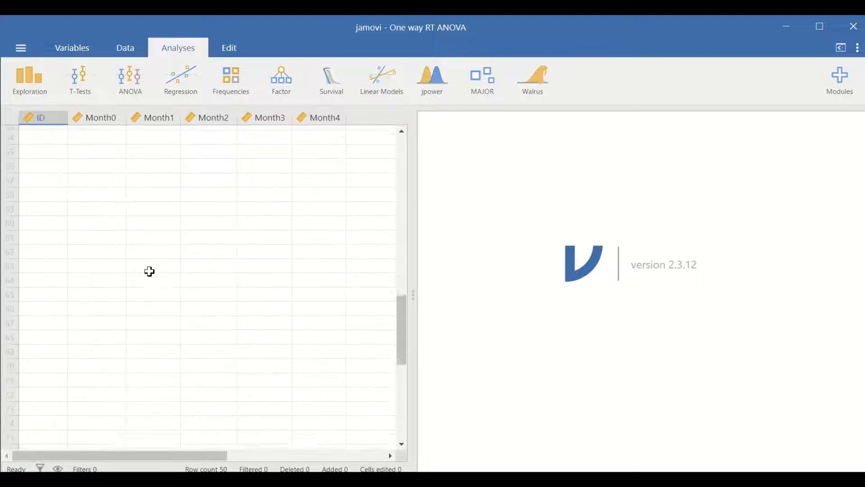
scroll(149, 266, up, 18)
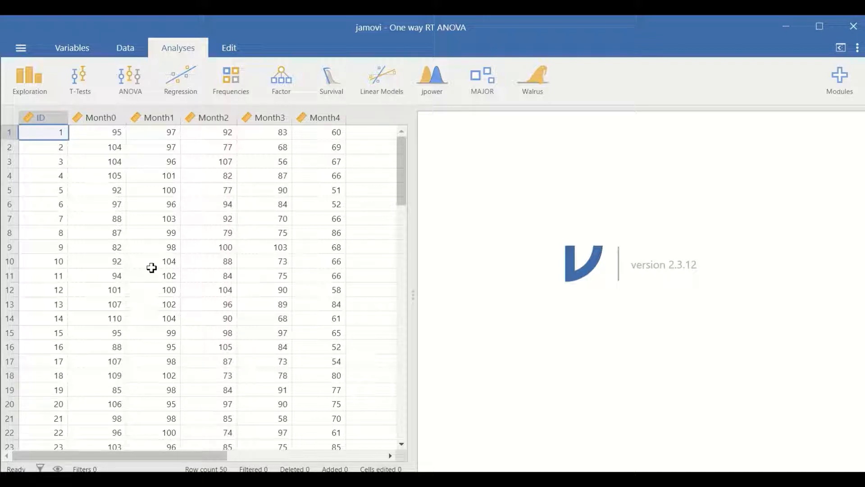
scroll(78, 245, down, 14)
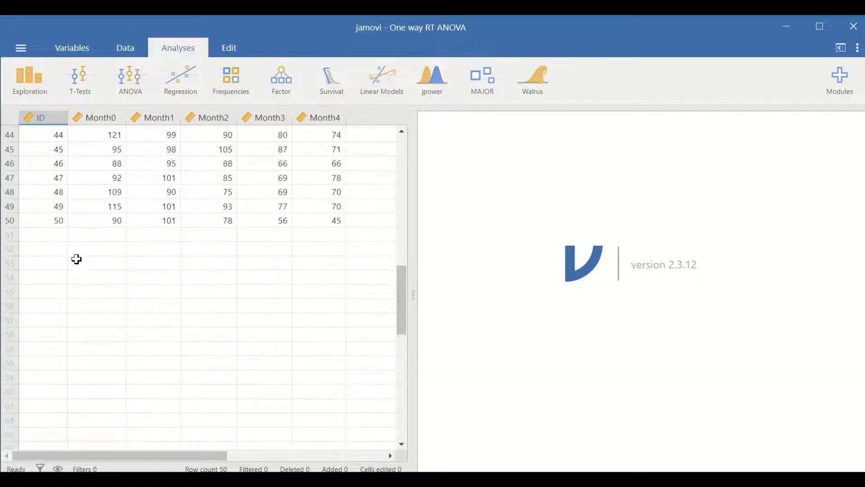
scroll(76, 259, up, 14)
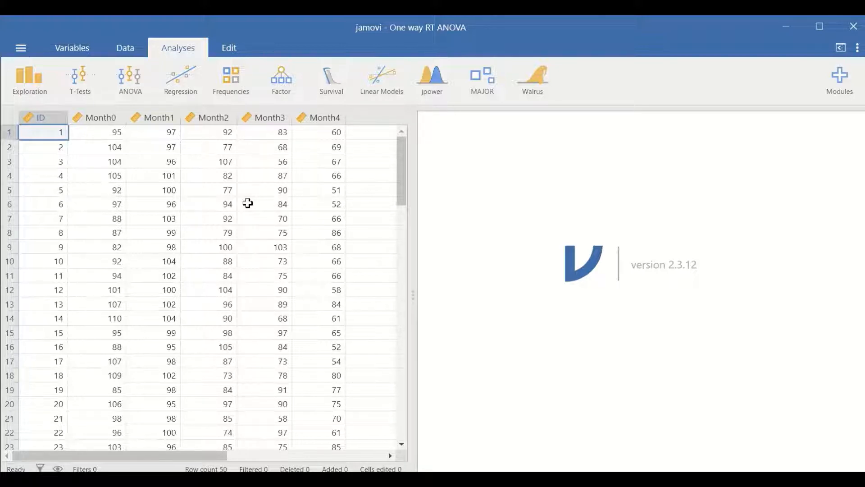
- Start a Repeated Measures ANOVA and extend RM Factor 1 to five levels, Level 1 to Level 5
click(133, 90)
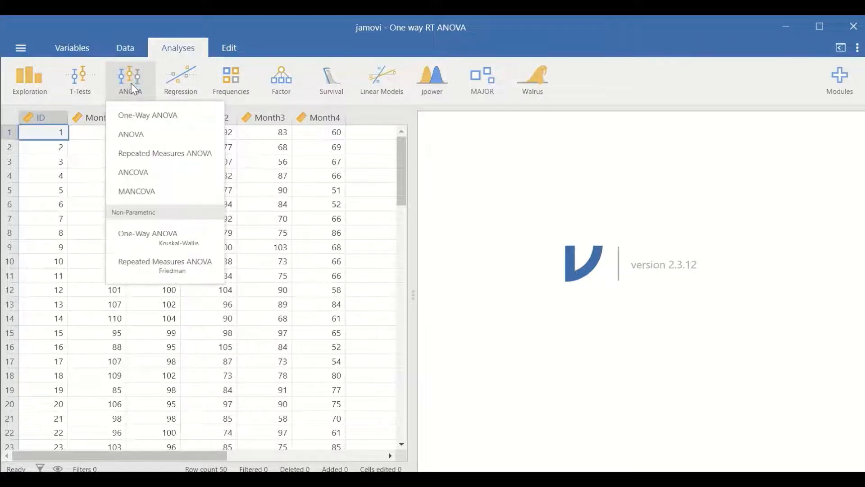
click(146, 158)
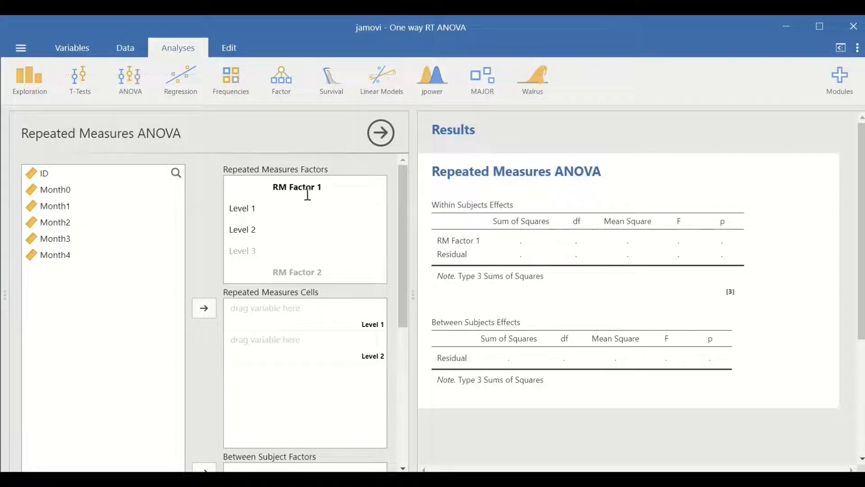
click(240, 207)
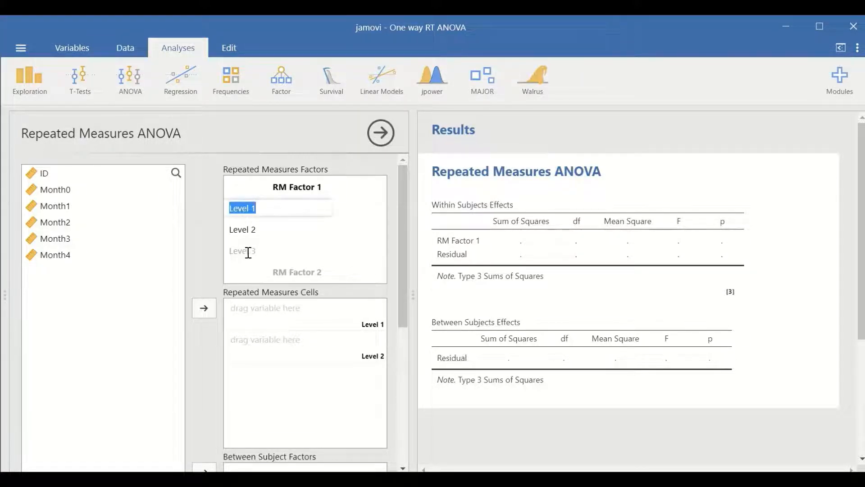
click(253, 250)
key(Return)
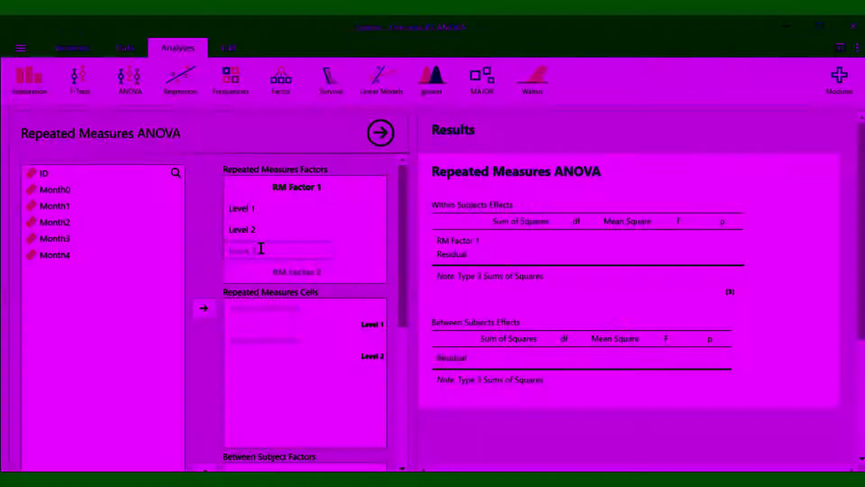
key(Return)
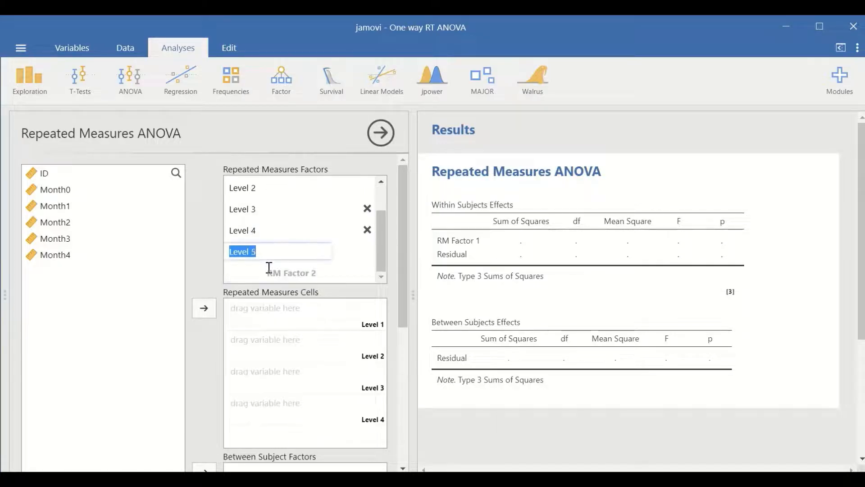
key(Return)
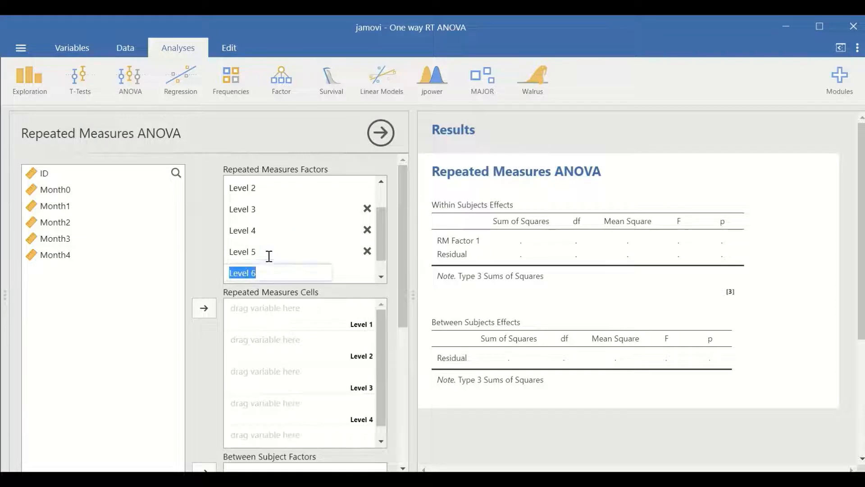
- Assign Month0 through Month4 to the repeated measures cells for Level 1 to Level 5
click(45, 191)
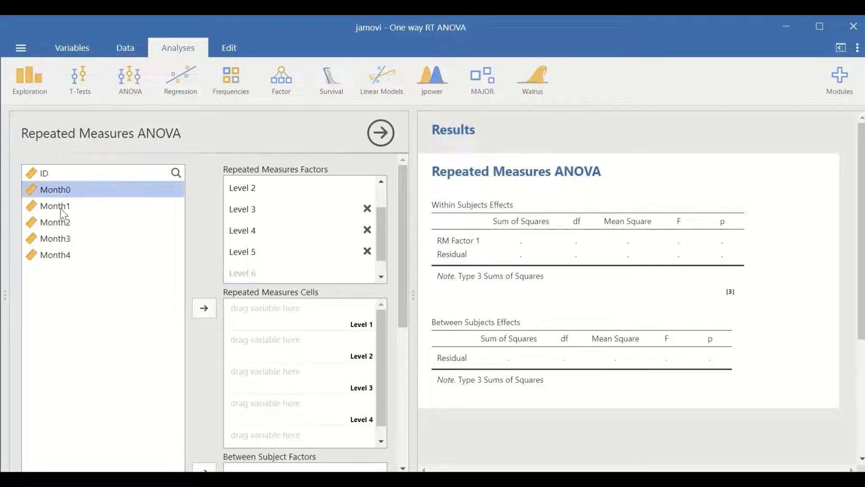
shift+click(62, 208)
shift+click(62, 221)
shift+click(68, 238)
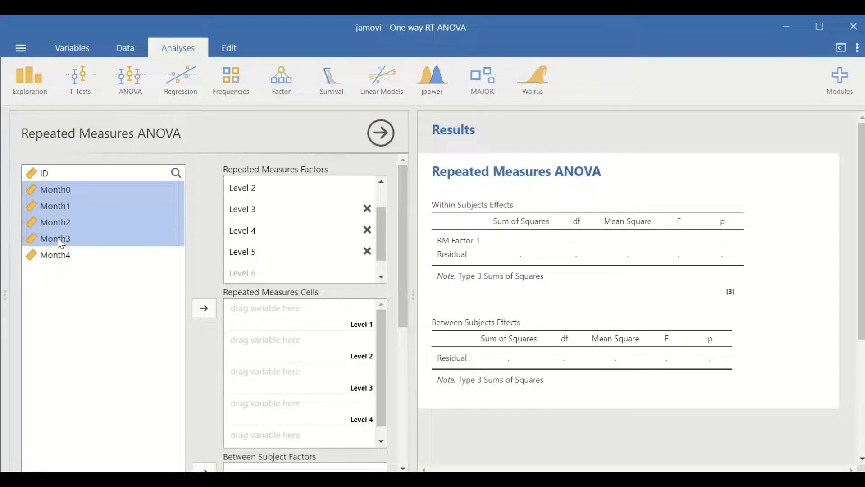
shift+click(60, 256)
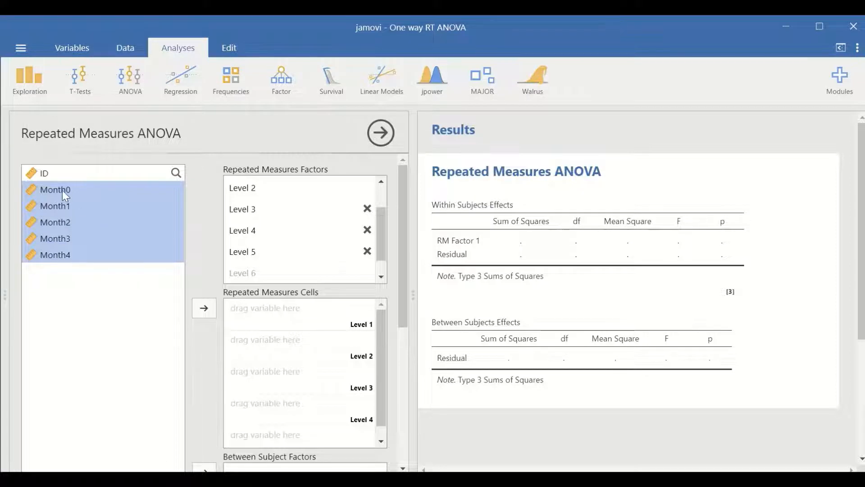
drag(62, 190, 268, 321)
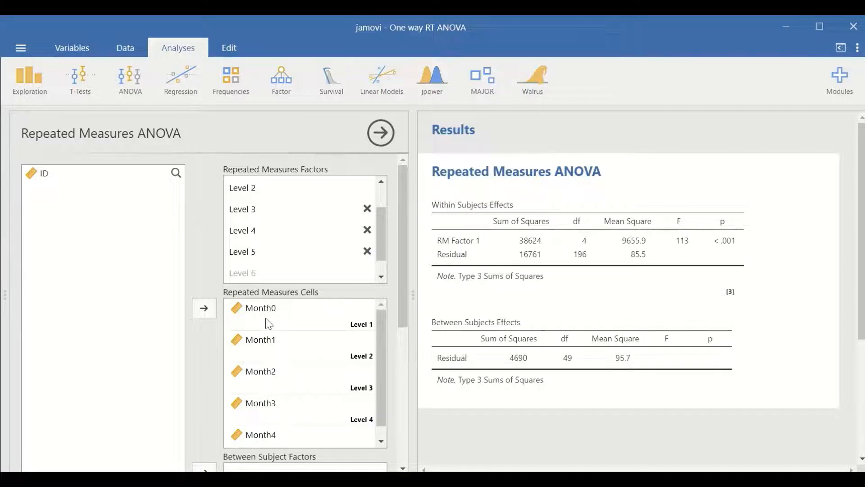
- Review the repeated measures cell assignments, the effect size options and the model terms of the Repeated Measures ANOVA
scroll(283, 336, down, 1)
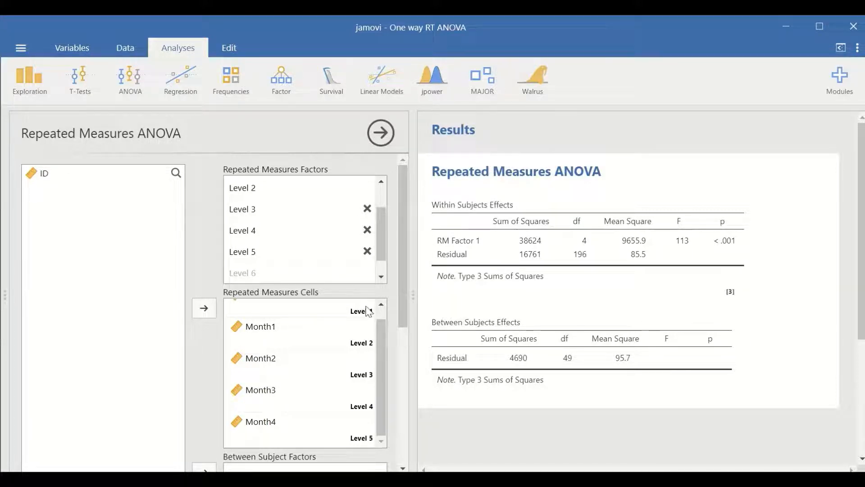
scroll(378, 226, down, 1)
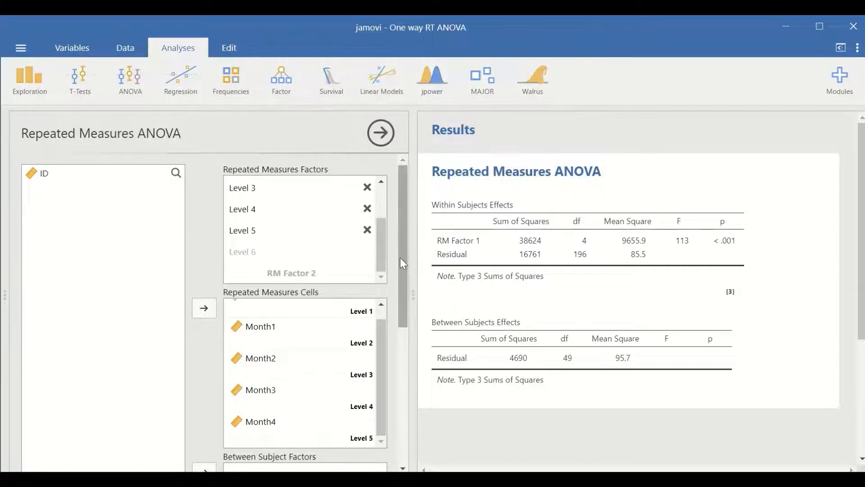
drag(401, 259, 400, 348)
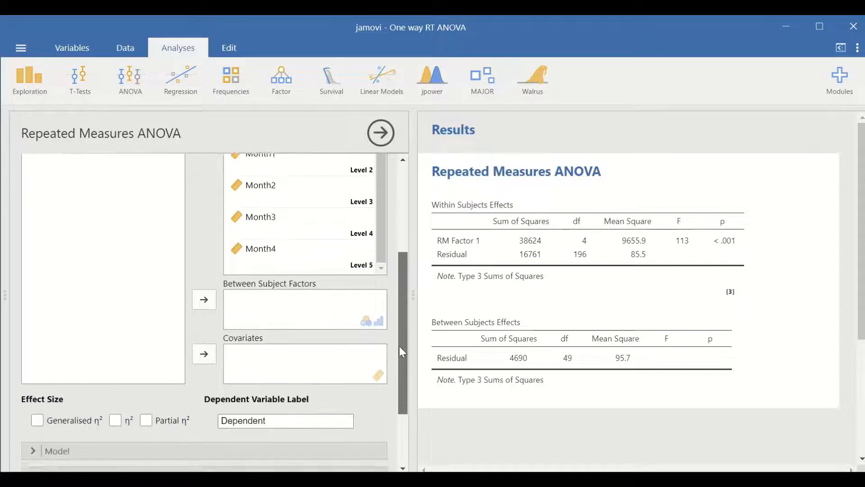
scroll(266, 307, up, 3)
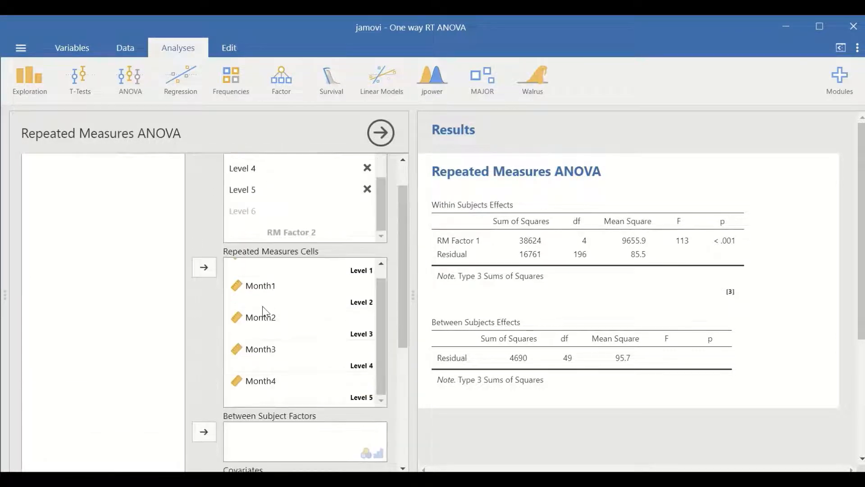
scroll(282, 422, down, 2)
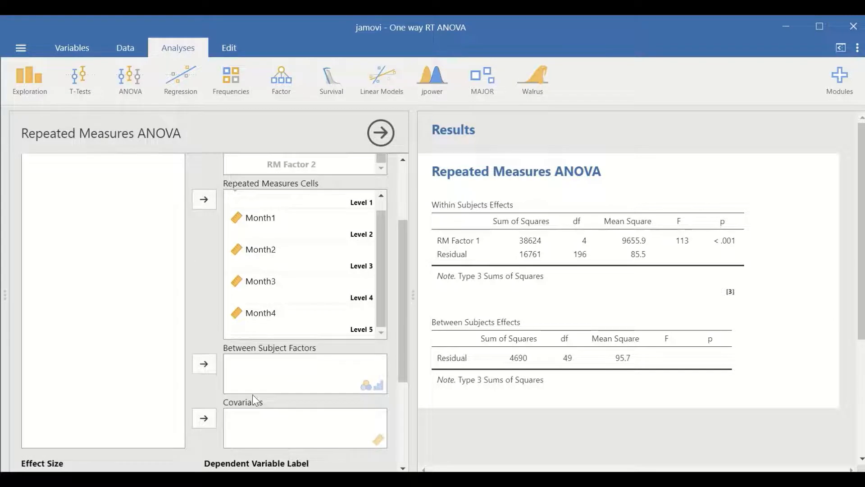
scroll(253, 394, down, 3)
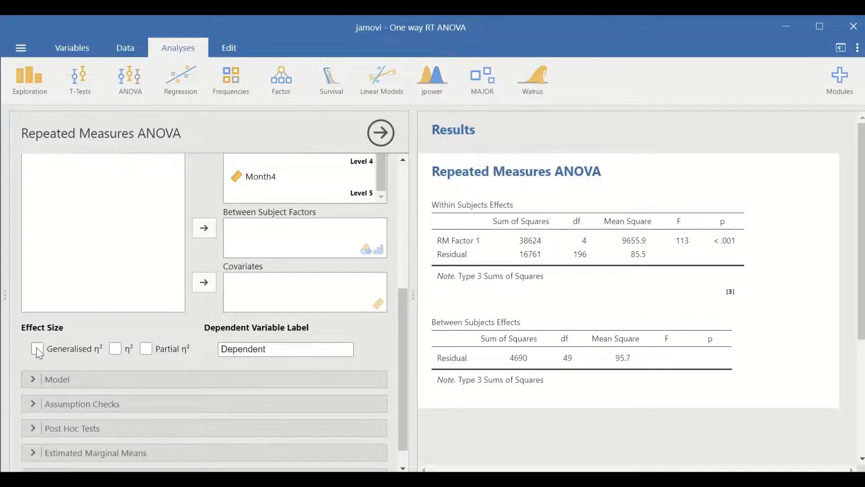
click(66, 380)
scroll(135, 380, down, 3)
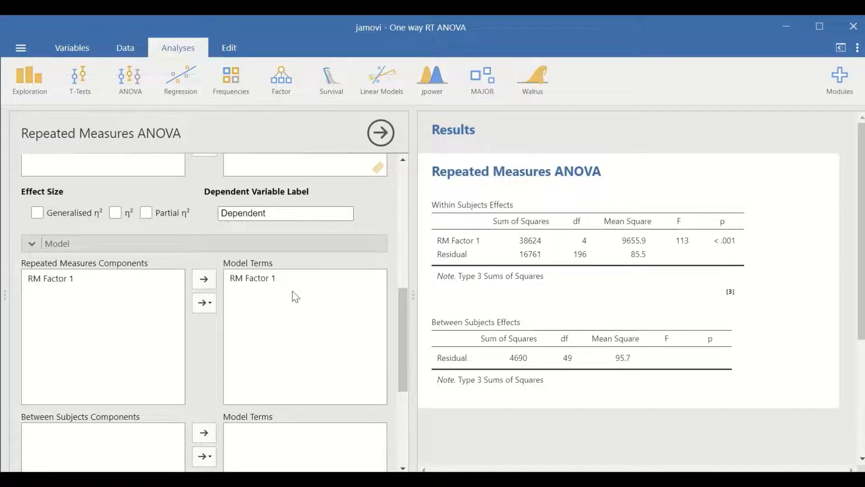
scroll(148, 347, down, 5)
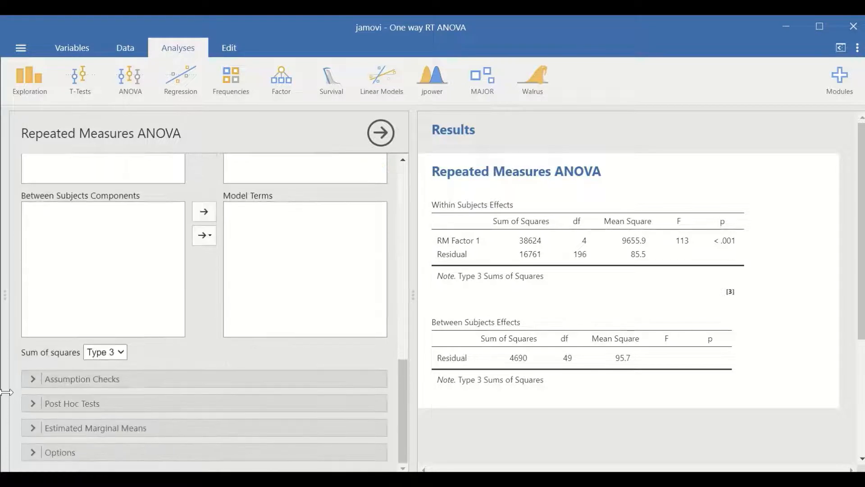
- Add the sphericity tests and the homogeneity test from the assumption checks and inspect their result tables
click(80, 382)
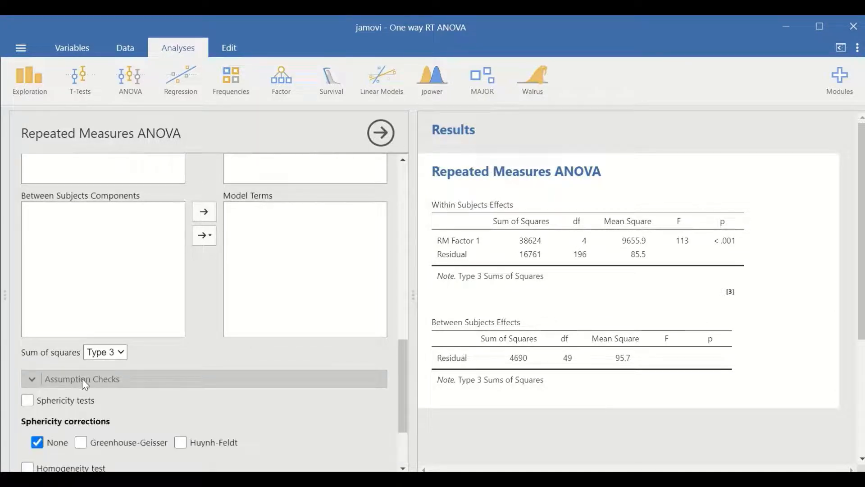
scroll(135, 381, down, 2)
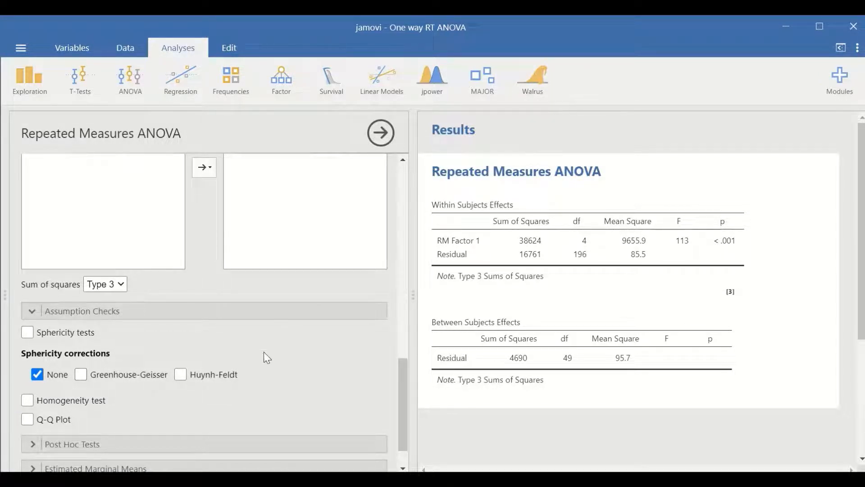
click(27, 334)
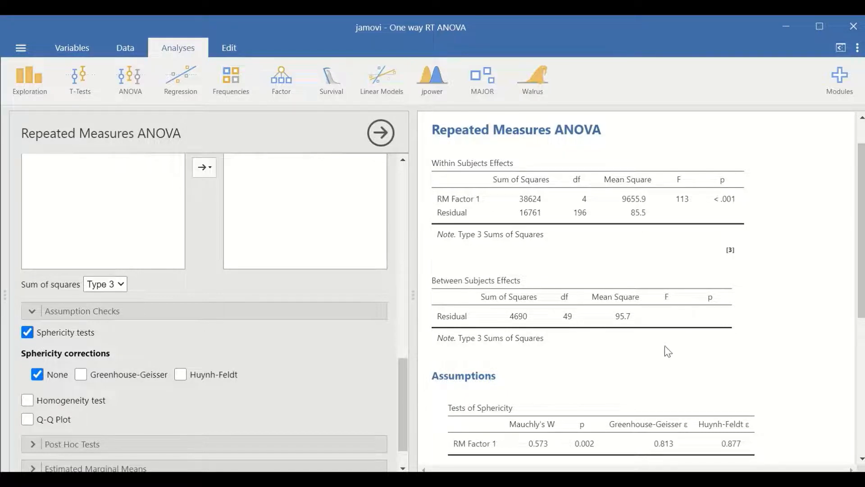
scroll(611, 365, down, 3)
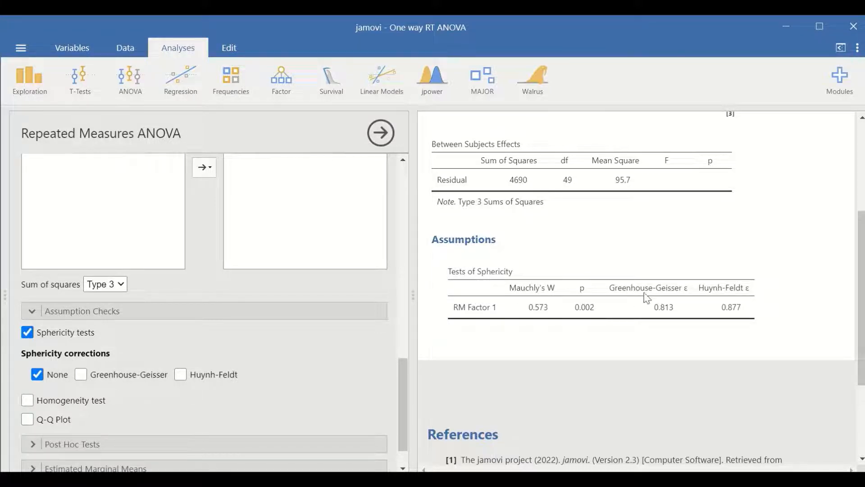
scroll(600, 302, up, 2)
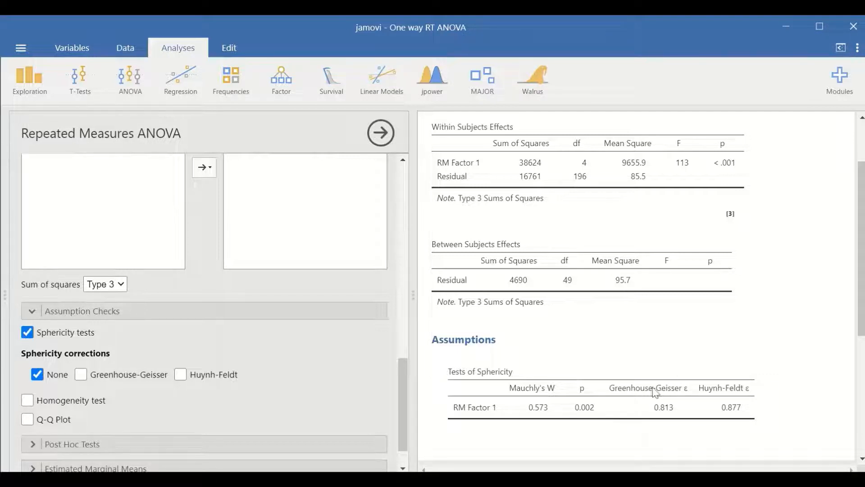
scroll(656, 390, down, 3)
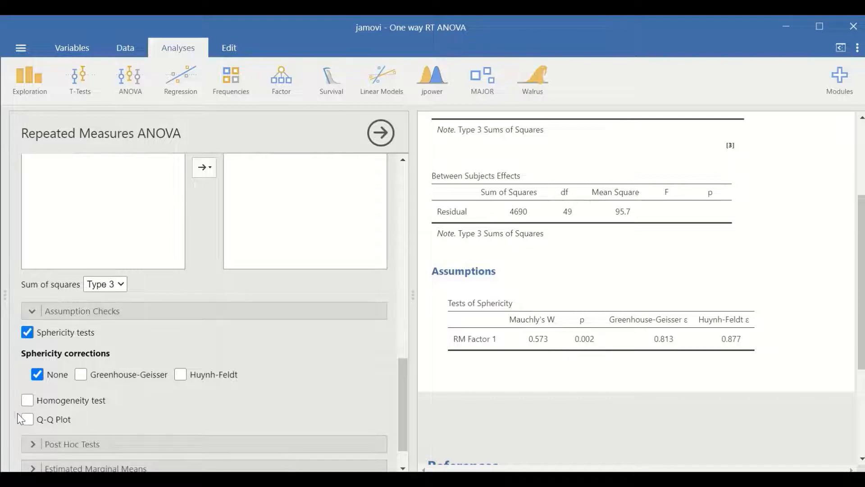
click(27, 400)
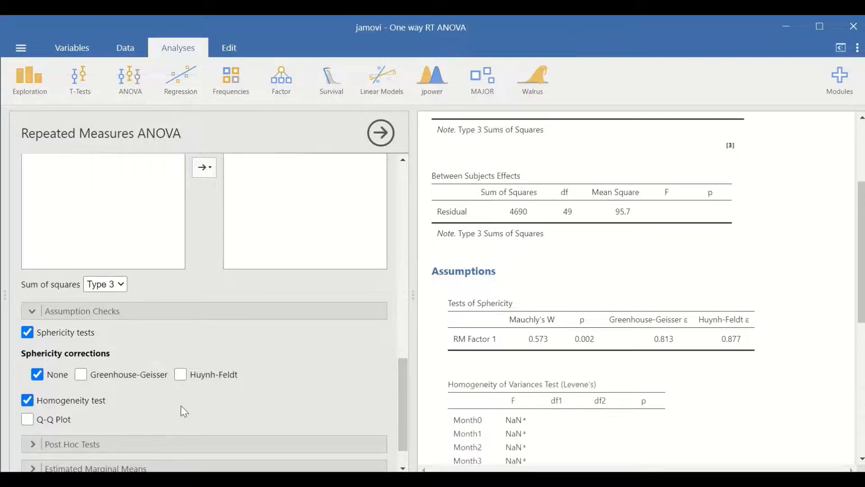
scroll(501, 345, down, 2)
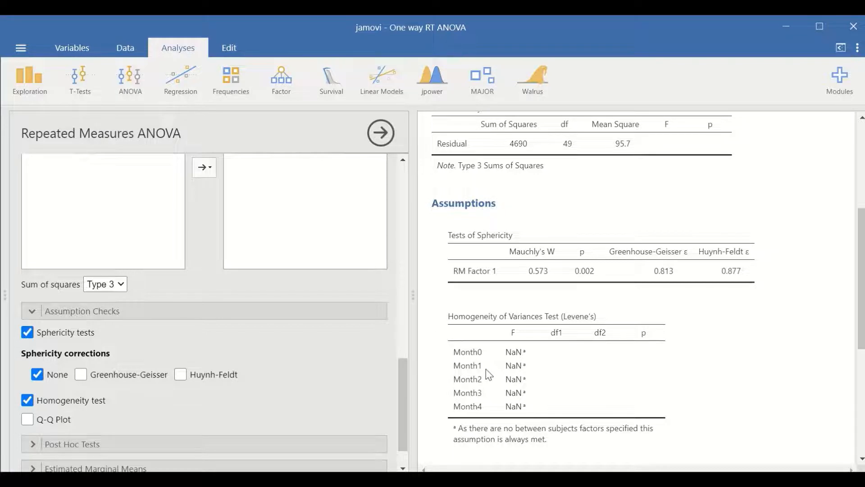
- Add post hoc comparisons for RM Factor 1 with the Tukey correction
scroll(150, 375, down, 2)
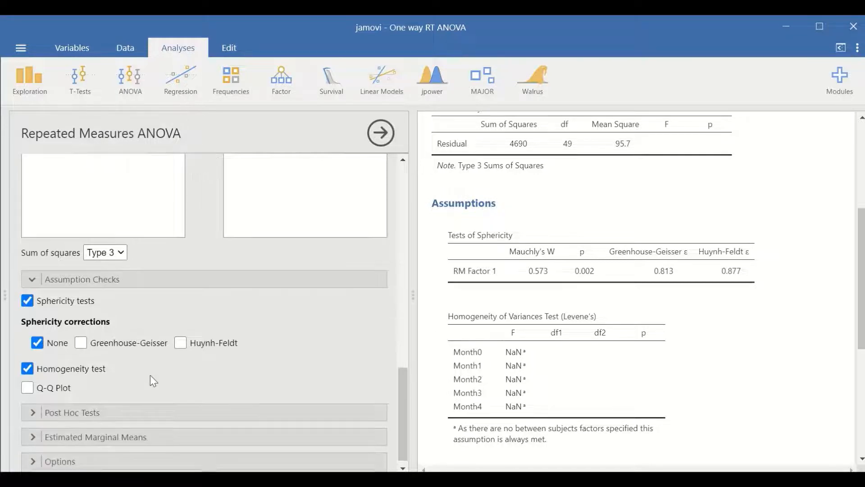
click(81, 403)
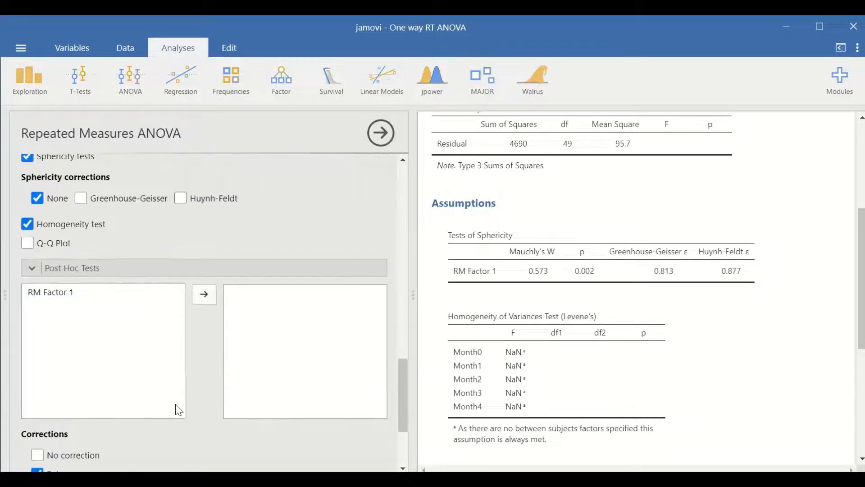
click(34, 294)
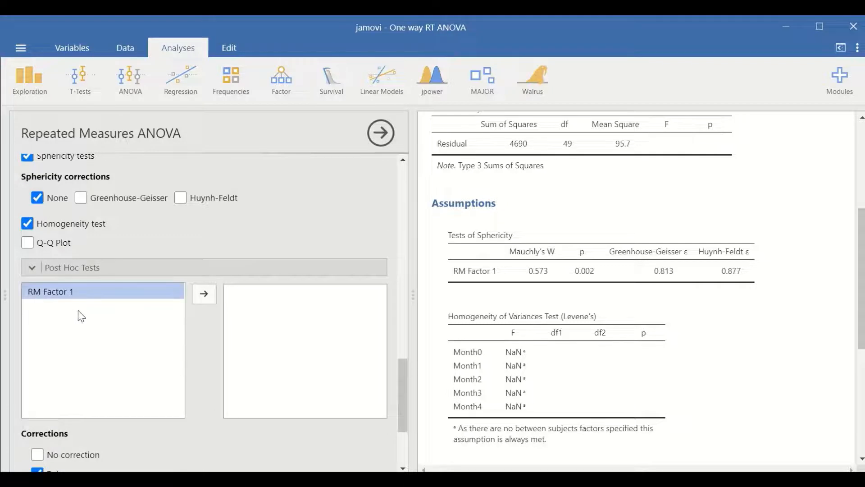
click(198, 293)
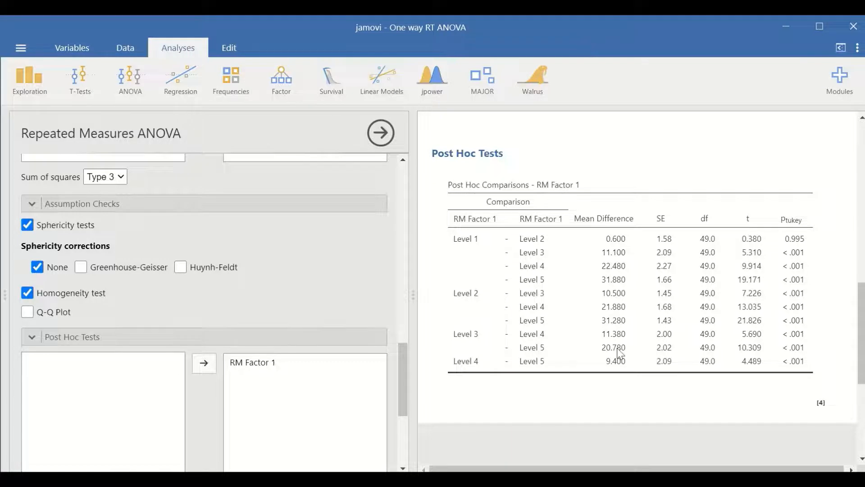
- Add RM Factor 1 as Term 1 of the estimated marginal means to plot its level means
click(94, 432)
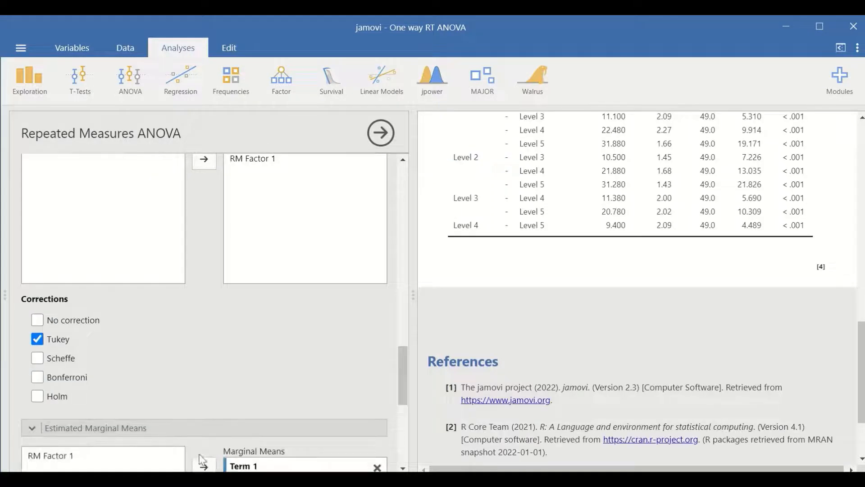
scroll(202, 460, down, 1)
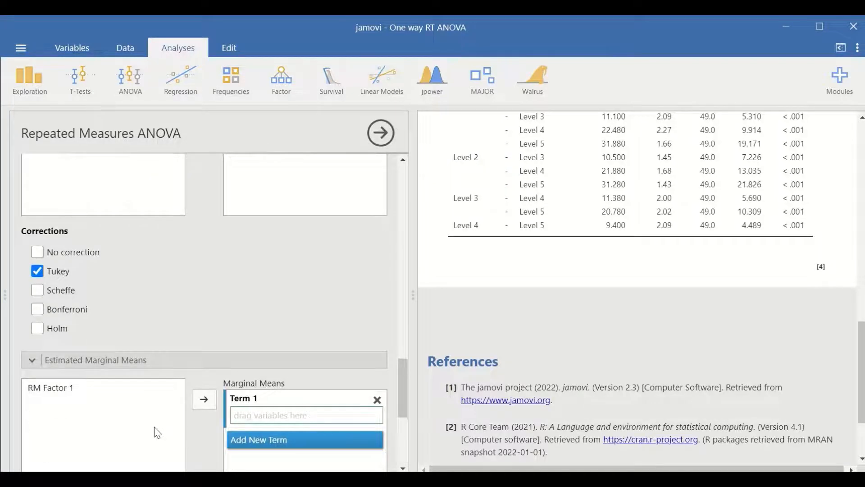
click(38, 389)
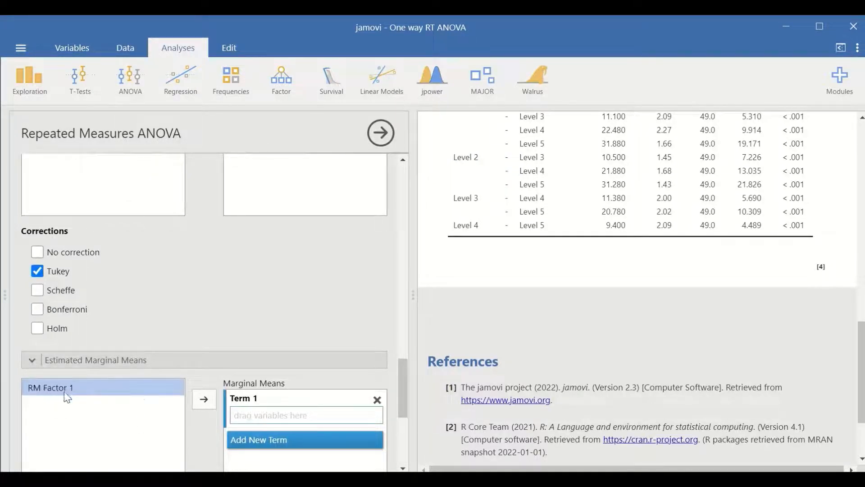
click(203, 400)
scroll(299, 413, down, 1)
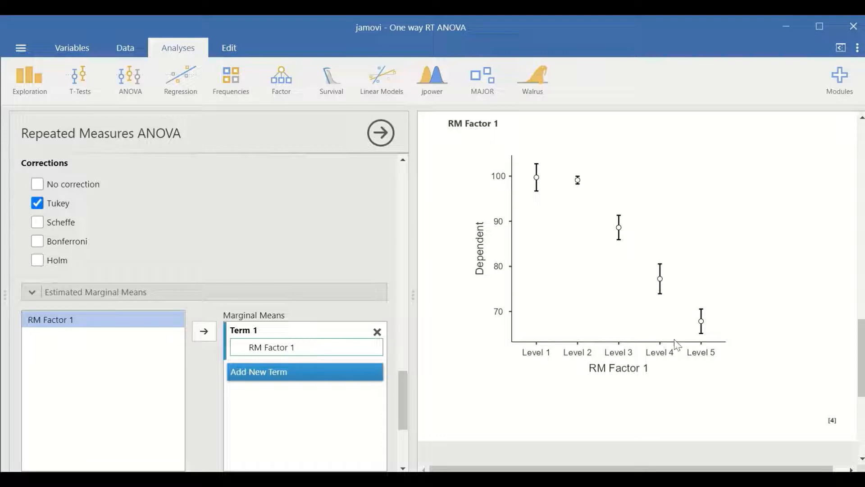
- Examine the estimated marginal means plot, then go back over the post hoc, assumption and ANOVA effects tables
scroll(529, 315, up, 1)
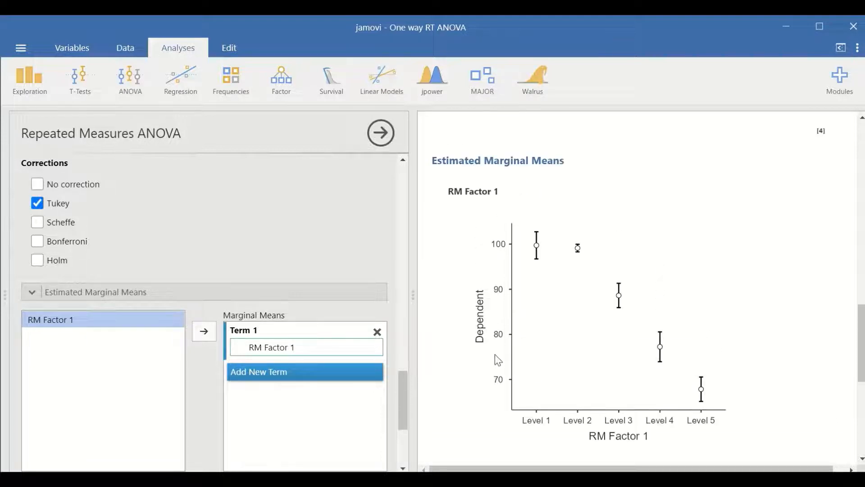
scroll(474, 339, down, 1)
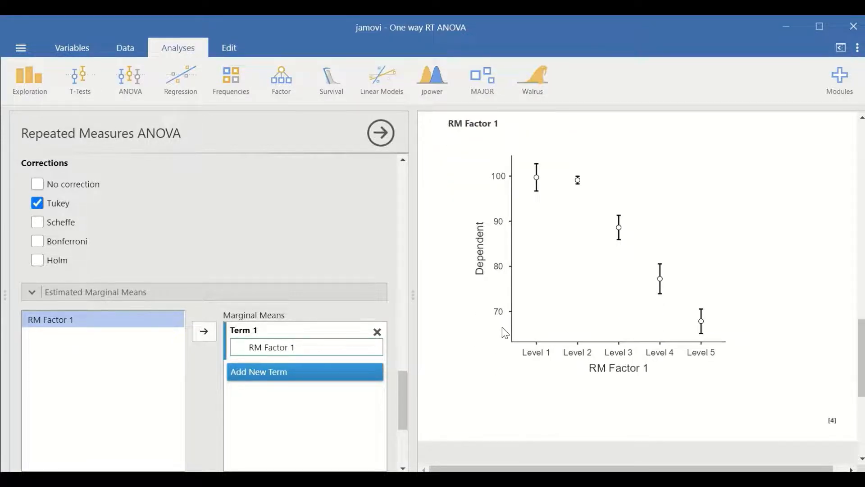
scroll(502, 327, up, 3)
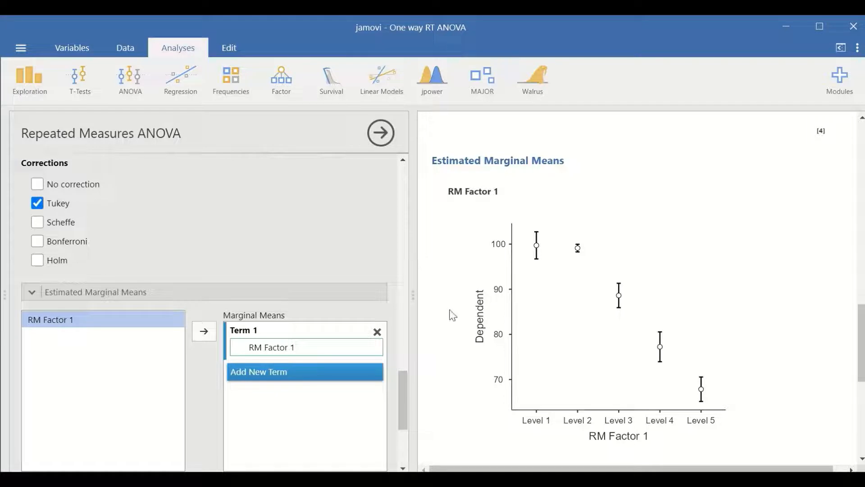
scroll(499, 277, down, 2)
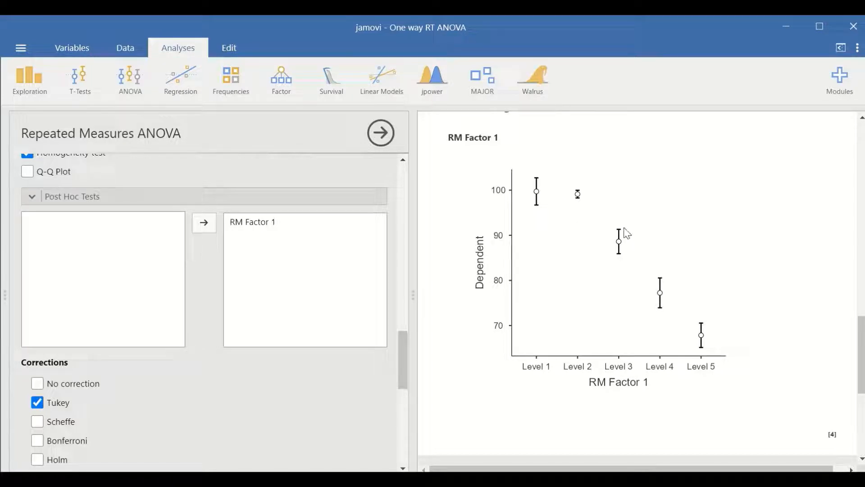
scroll(628, 231, up, 5)
scroll(637, 242, up, 4)
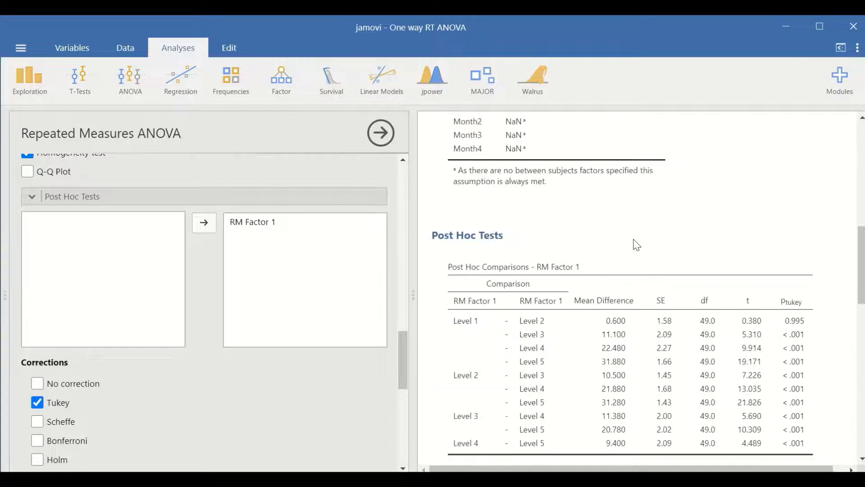
scroll(637, 244, up, 4)
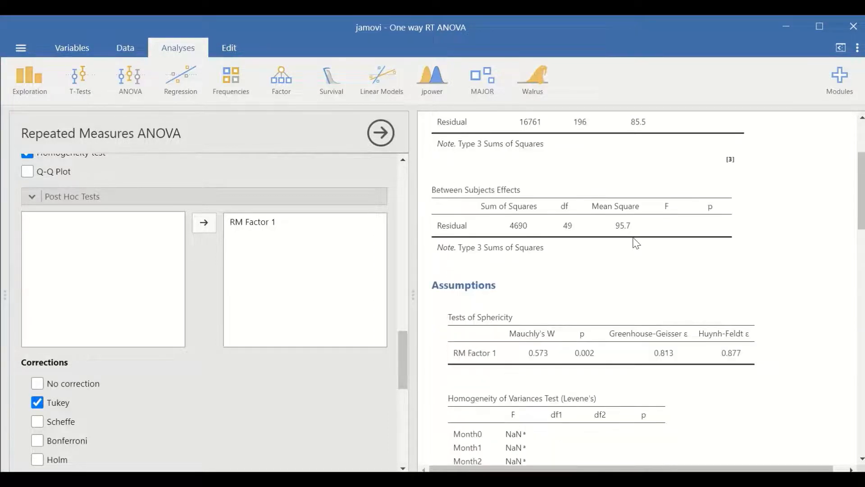
scroll(635, 243, up, 3)
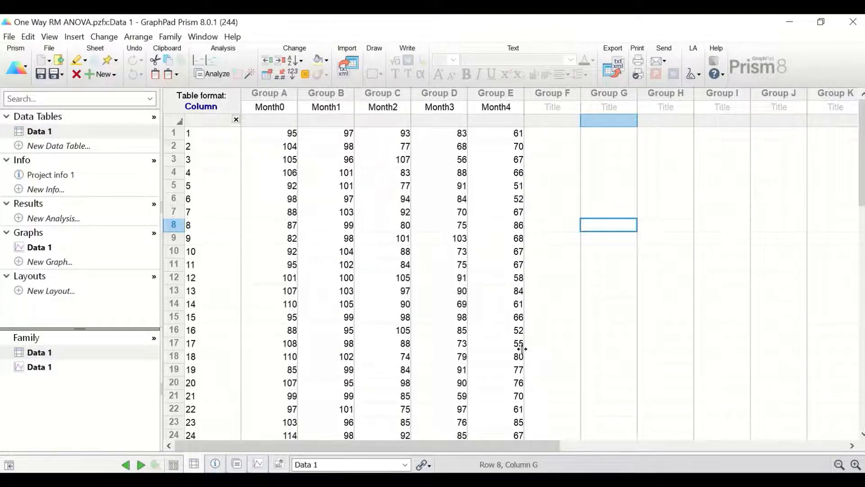
- Switch to GraphPad Prism and look through the Month0 to Month4 columns of the Data 1 table and back to row 1
scroll(291, 329, down, 6)
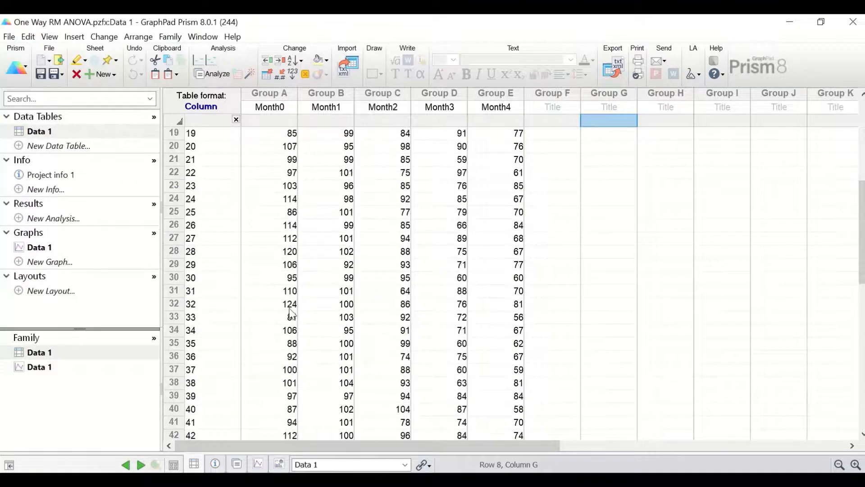
scroll(292, 314, down, 6)
scroll(258, 276, up, 8)
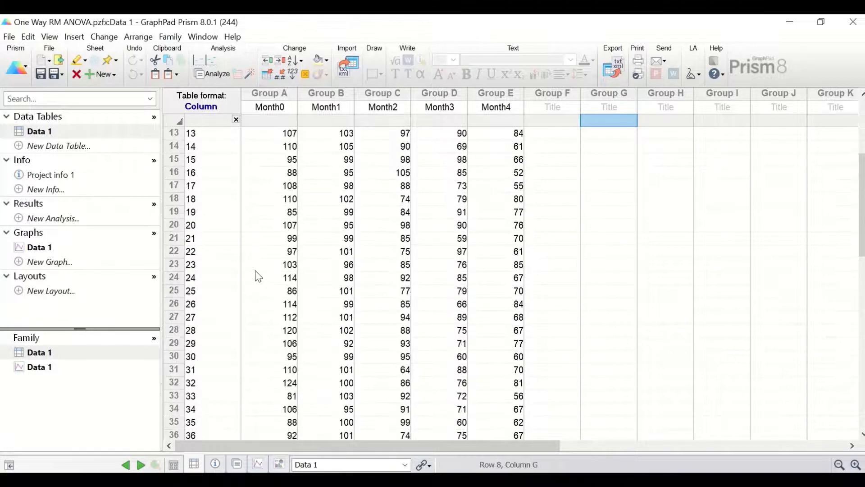
scroll(322, 281, up, 4)
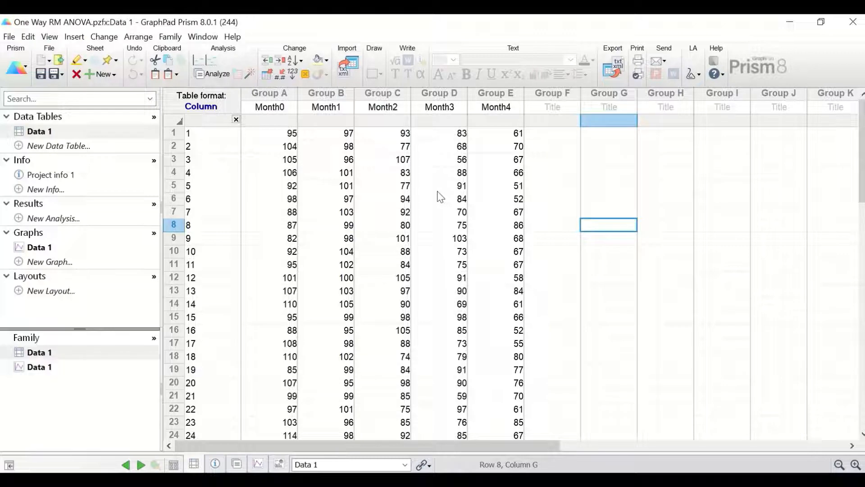
- Start a one-way ANOVA on Month0 to Month4 as repeated-measures data, with the Geisser-Greenhouse correction and the GLM-based repeated measures method
click(219, 76)
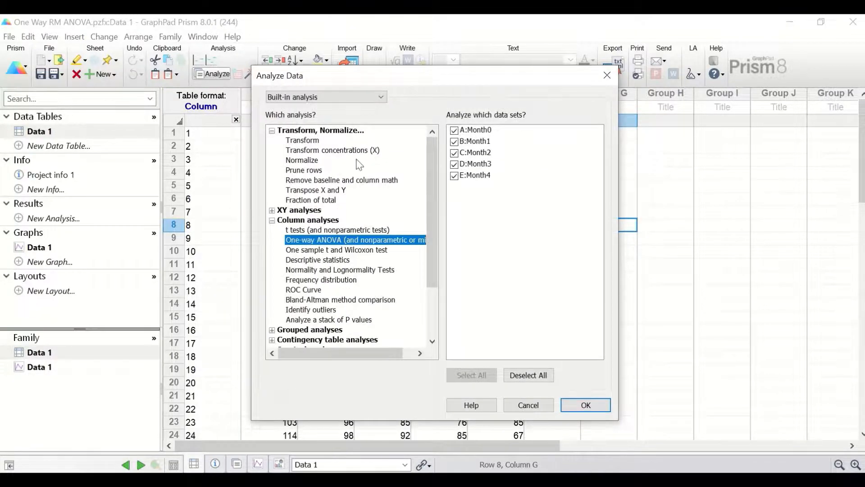
drag(496, 83, 477, 71)
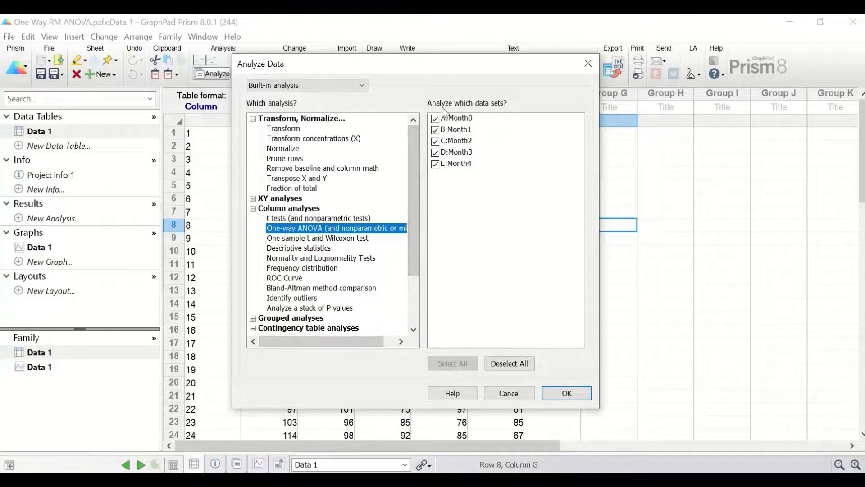
click(566, 394)
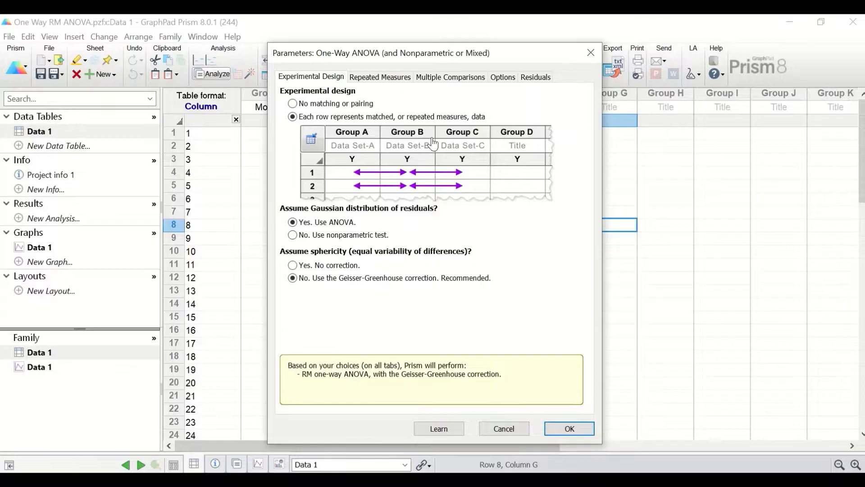
click(376, 79)
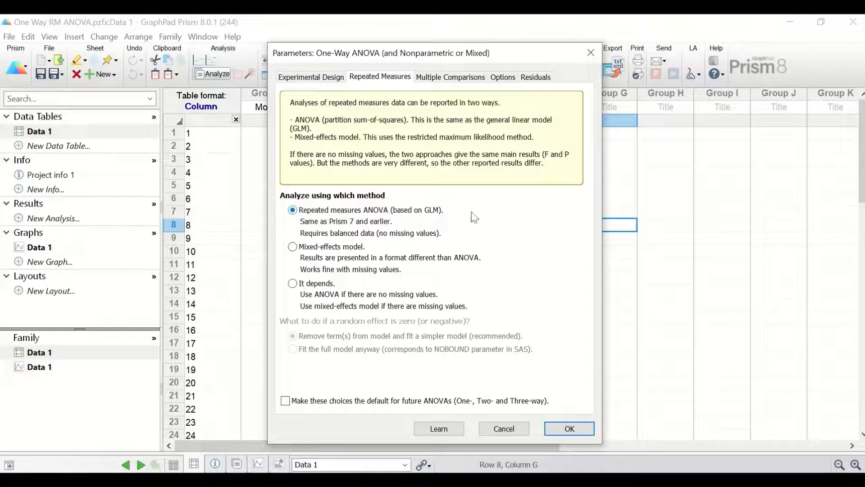
- Compare each column mean with every other column using the Tukey test at the 0.05 level, and run the analysis
click(452, 82)
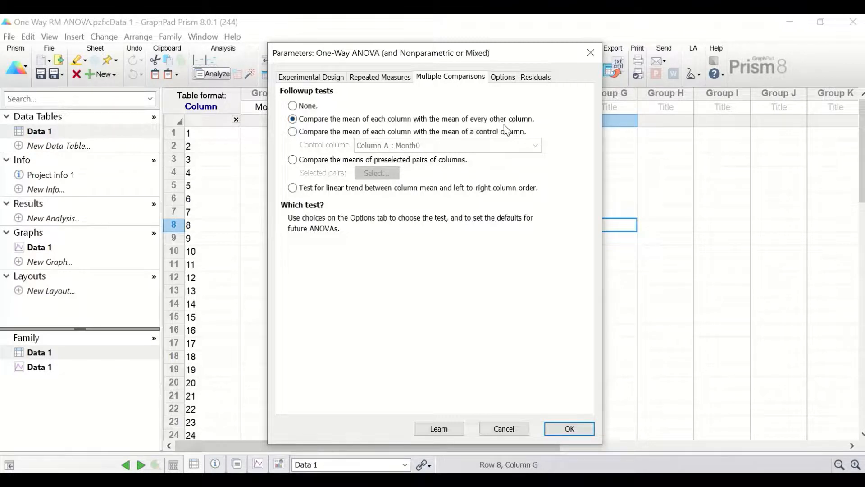
click(506, 80)
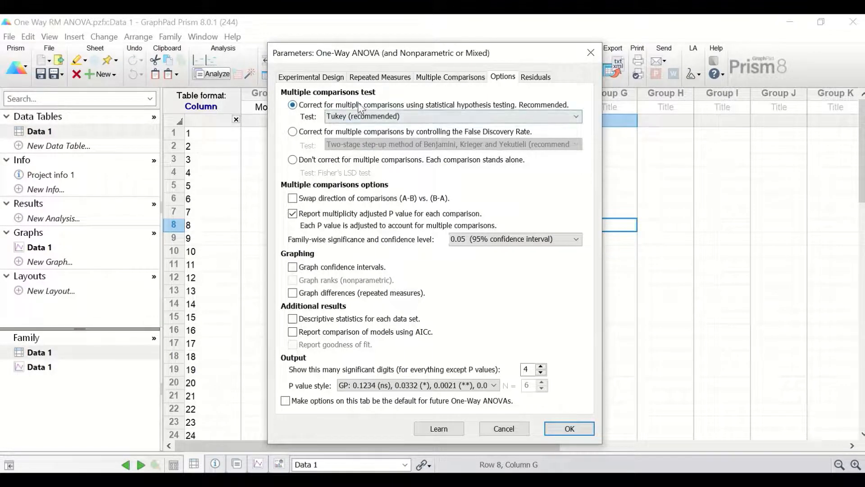
click(490, 116)
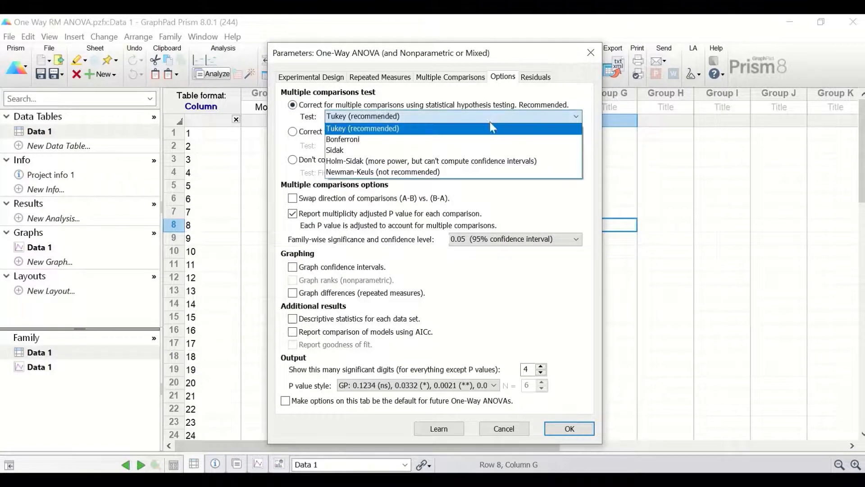
click(360, 131)
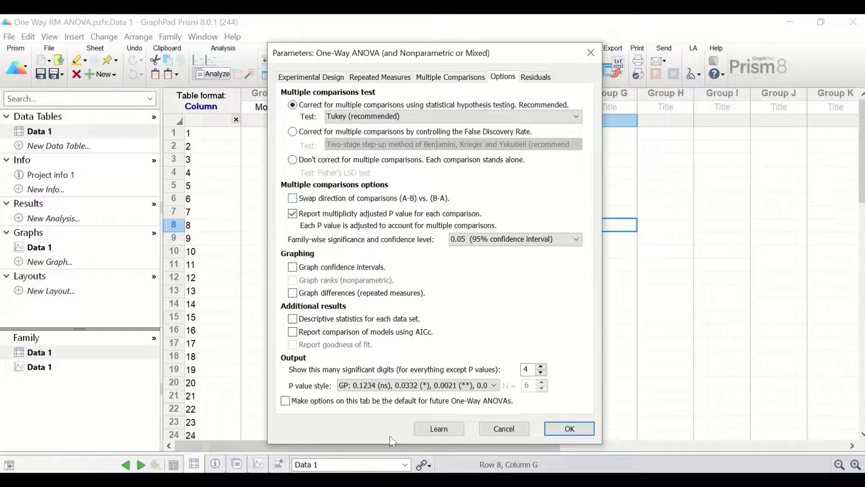
click(539, 78)
click(499, 81)
click(567, 431)
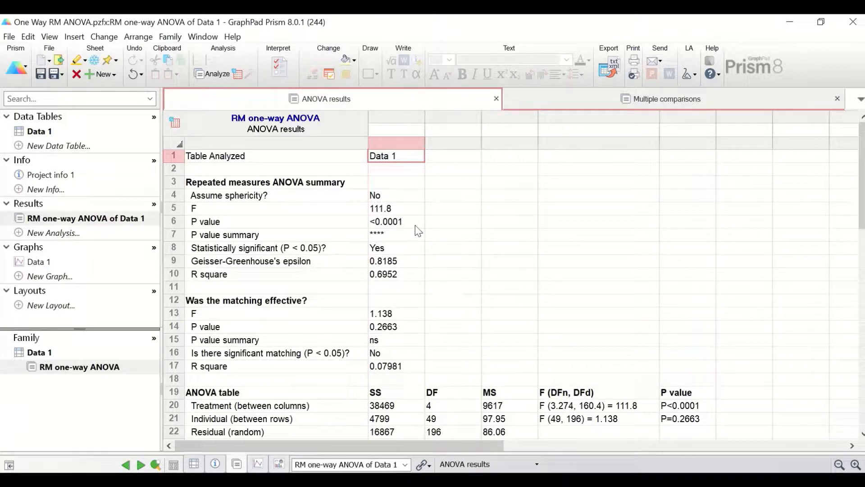
- Examine the ANOVA results sheet, covering the repeated measures summary, matching effectiveness, ANOVA table and data summary
scroll(418, 232, down, 1)
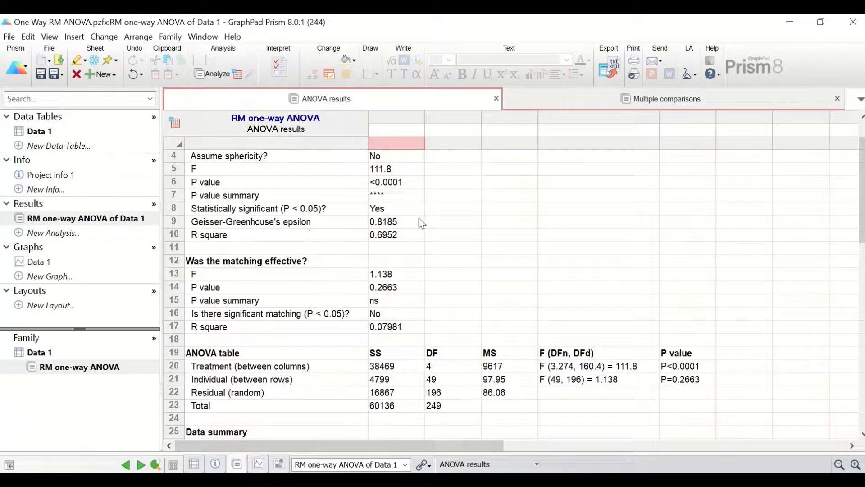
scroll(463, 221, down, 1)
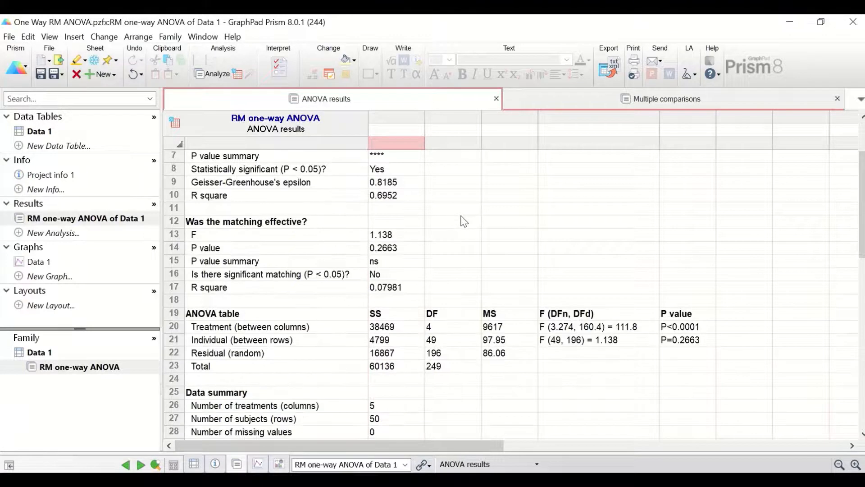
scroll(457, 230, down, 2)
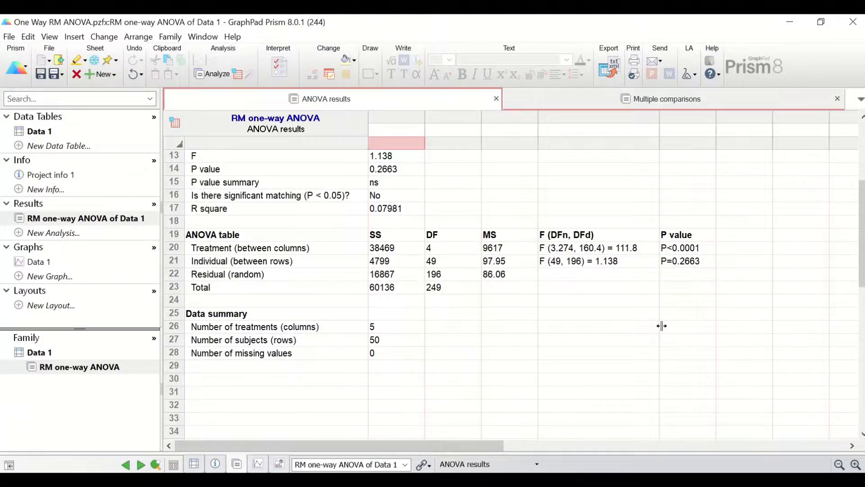
scroll(661, 325, up, 2)
scroll(661, 325, down, 1)
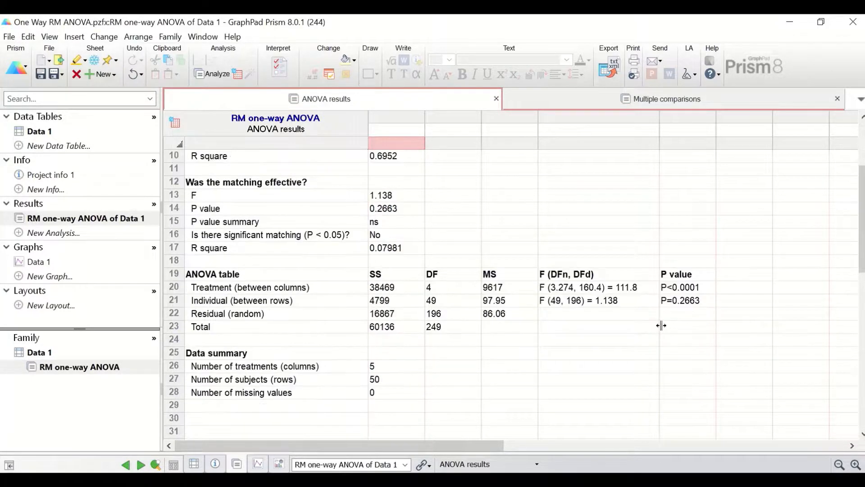
scroll(665, 329, down, 3)
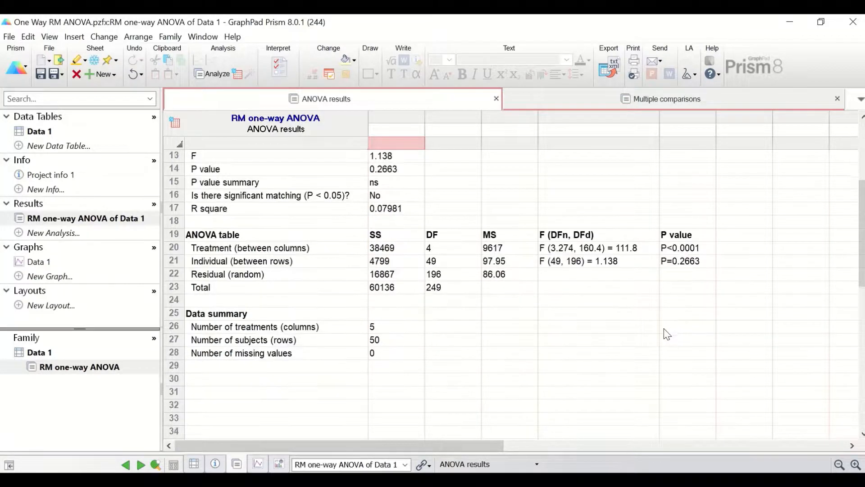
scroll(665, 334, up, 3)
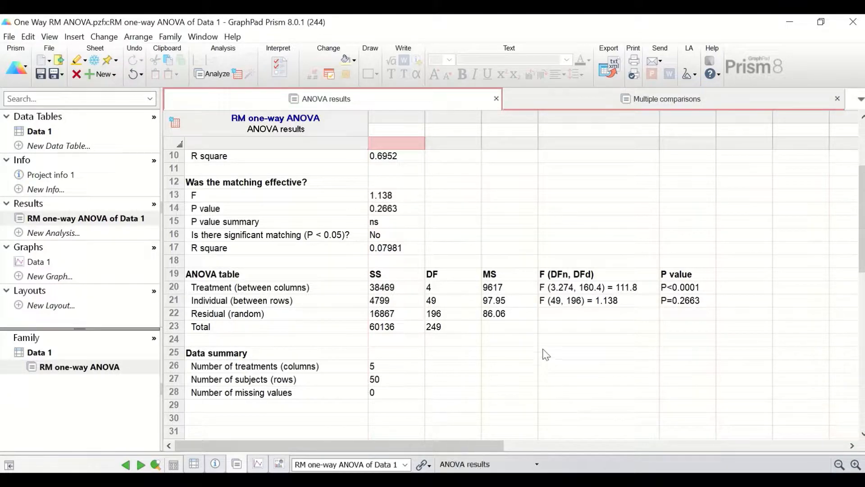
scroll(537, 339, up, 1)
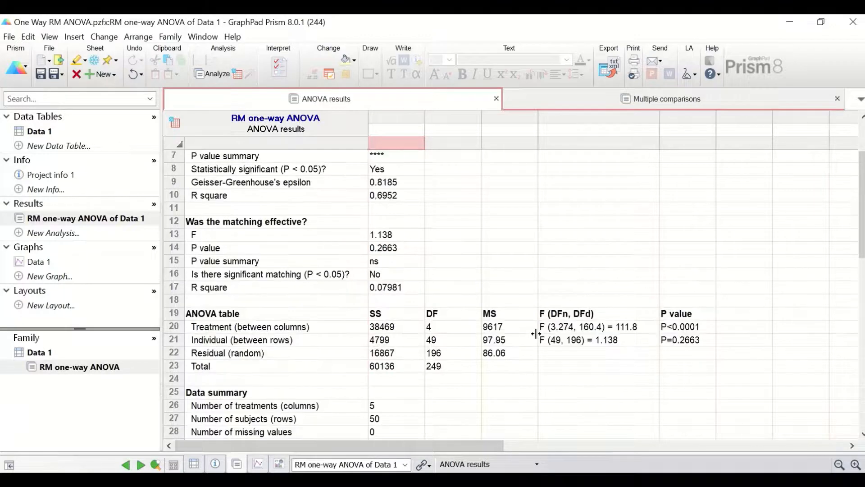
scroll(537, 339, down, 1)
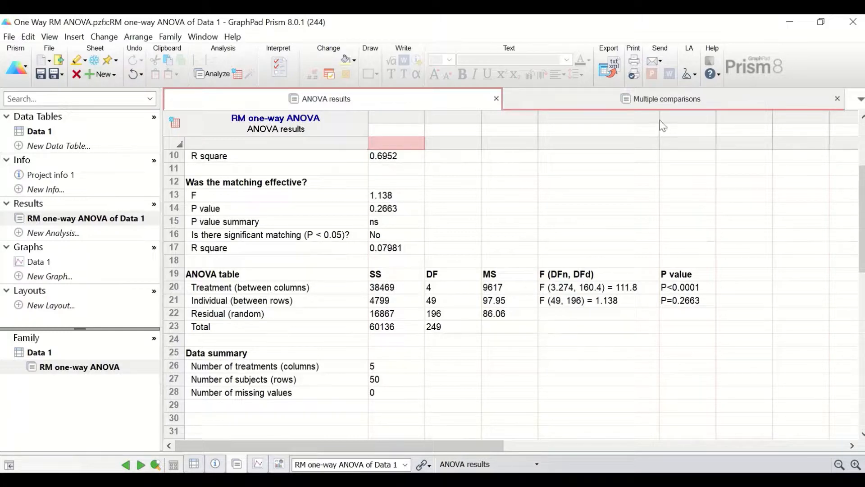
- Review Tukey's multiple comparisons between the months and the test details below them
click(658, 97)
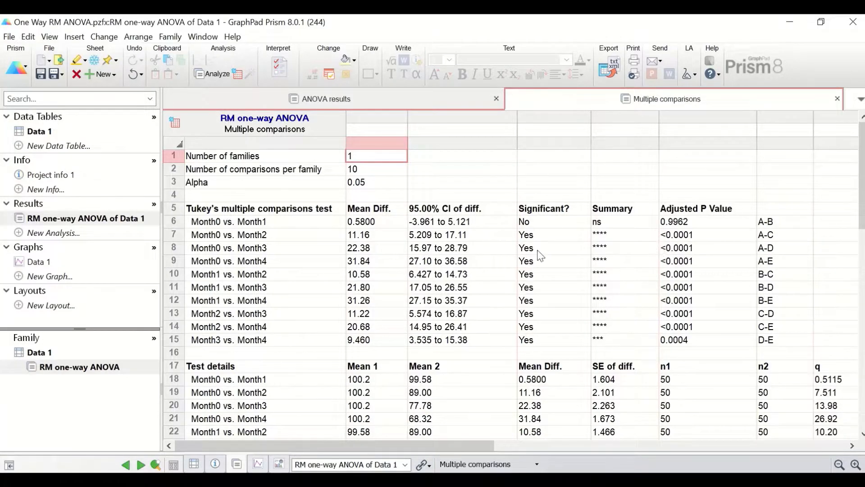
scroll(579, 293, down, 2)
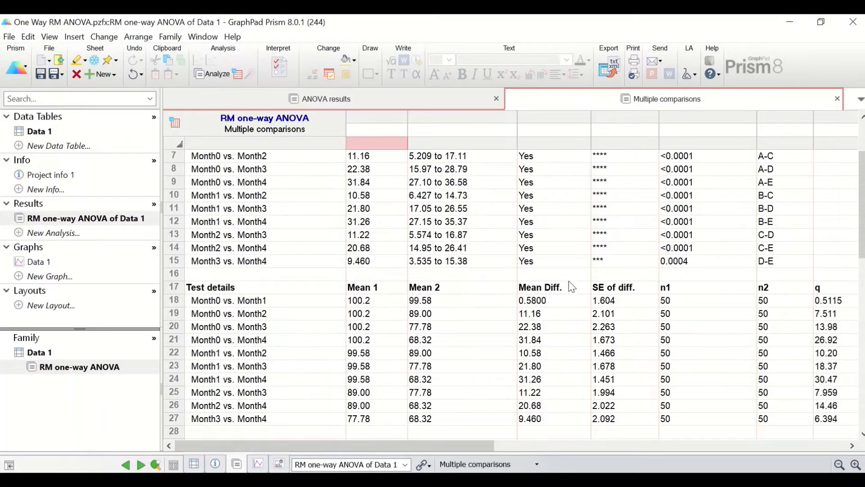